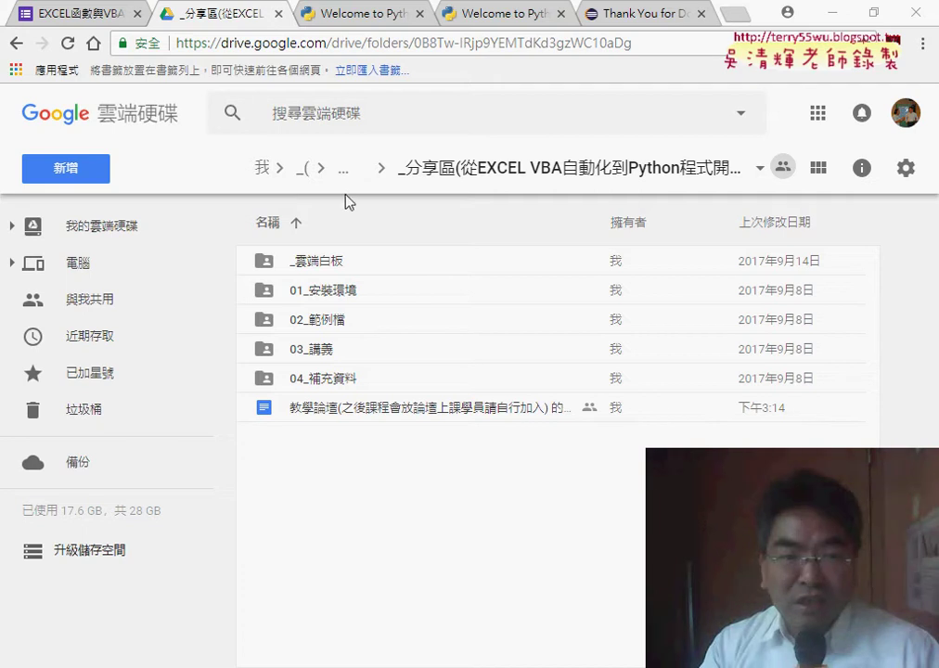
# Step: Open the teaching forum document, check its pccu_python_2018 link, and close it
pyautogui.doubleClick(339, 412)
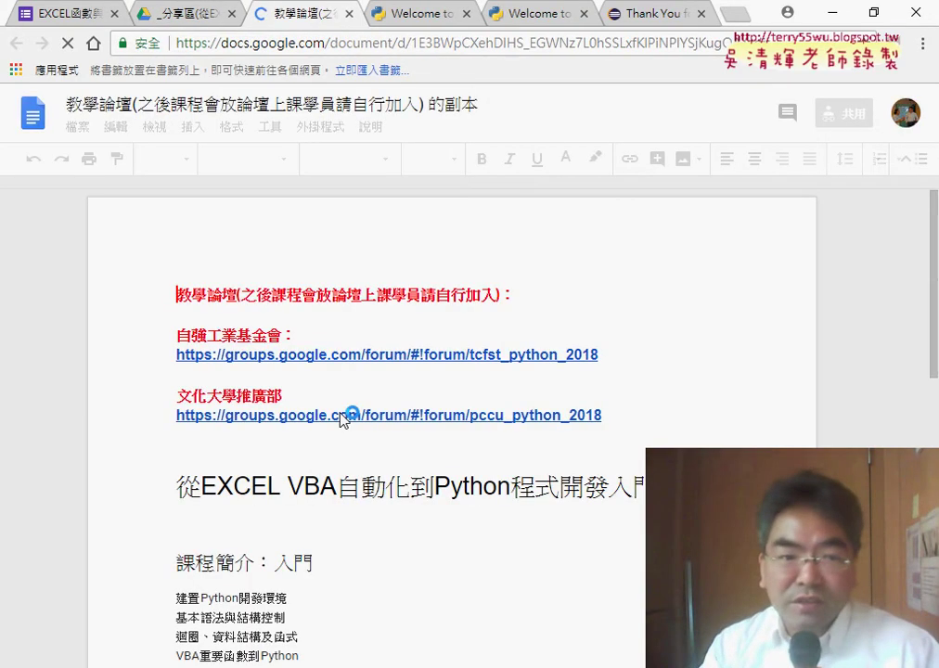
pyautogui.click(370, 415)
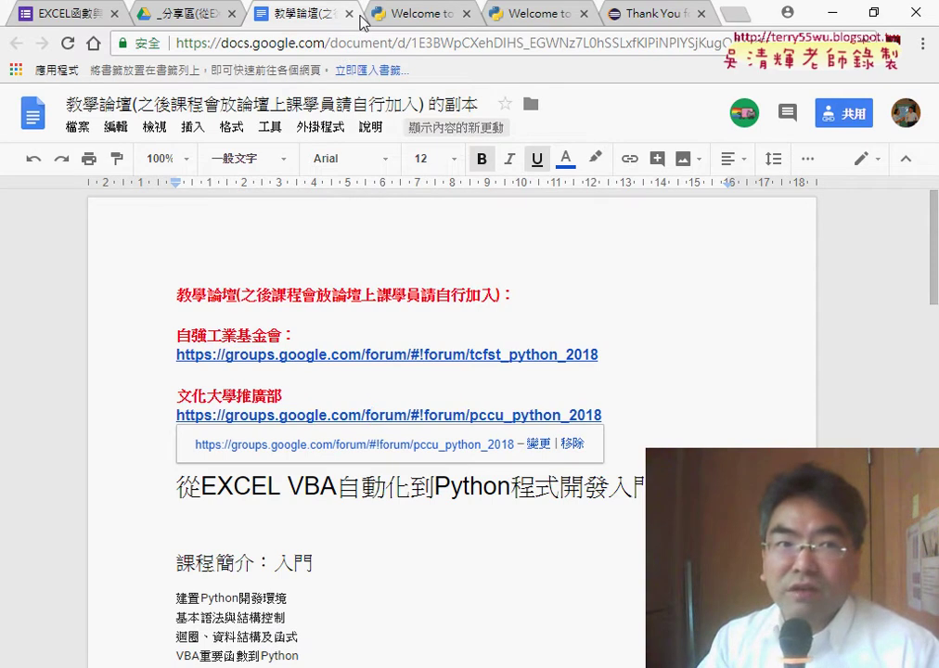
pyautogui.click(349, 13)
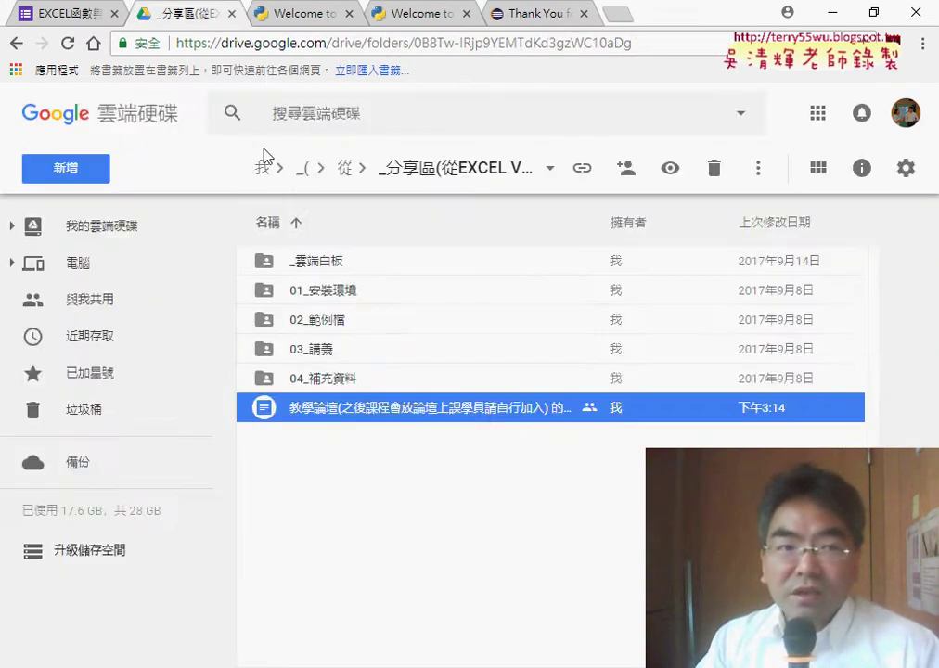
# Step: In the 03_講義 folder, preview the 01簡報與環境設置.pdf slides, then close the preview
pyautogui.doubleClick(329, 339)
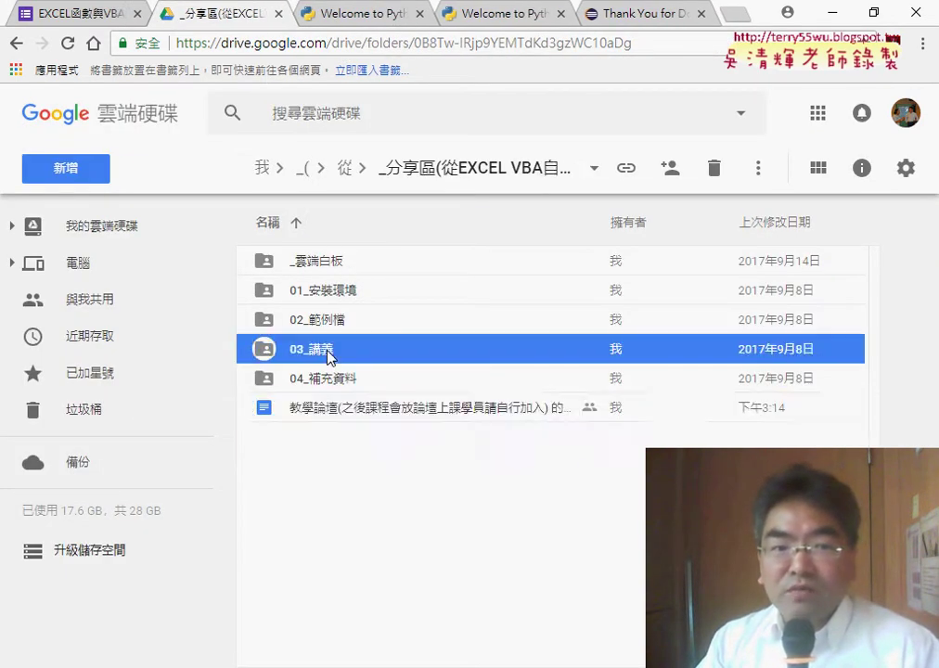
pyautogui.click(330, 290)
pyautogui.click(329, 323)
pyautogui.click(330, 349)
pyautogui.click(330, 295)
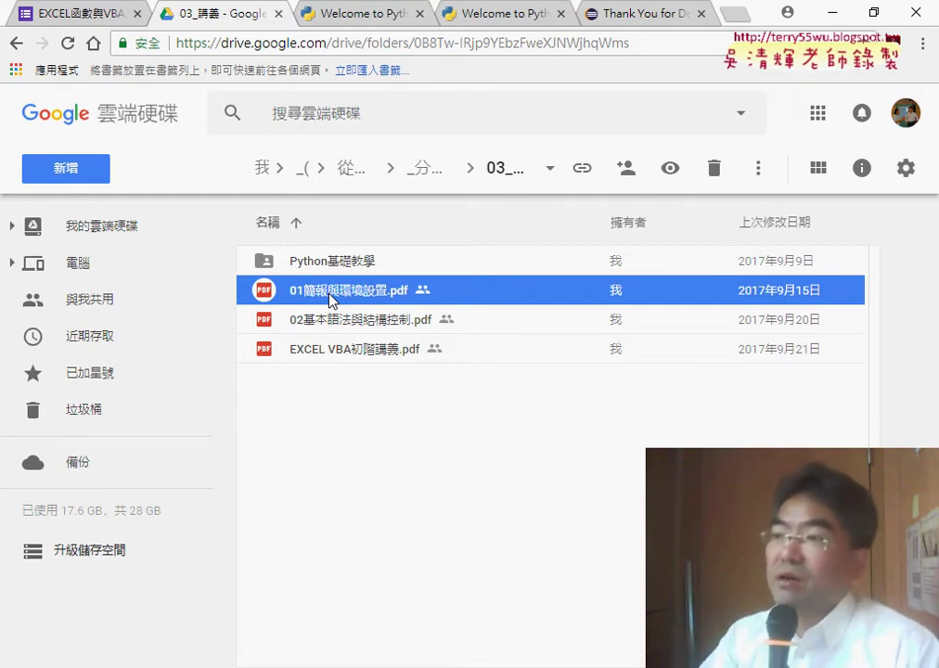
pyautogui.doubleClick(331, 299)
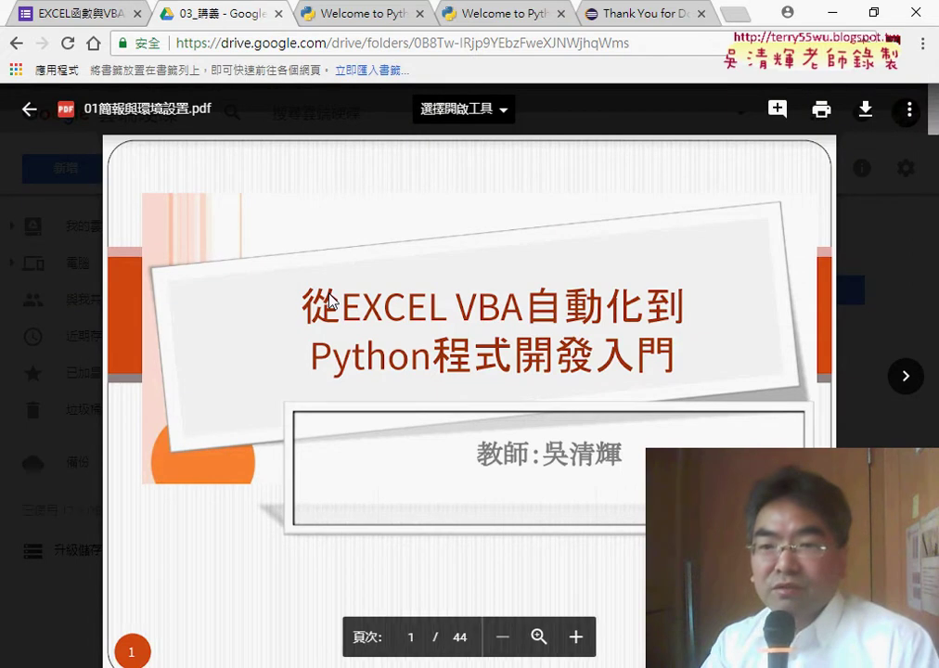
pyautogui.moveTo(933, 127)
pyautogui.mouseDown()
pyautogui.moveTo(933, 195)
pyautogui.moveTo(934, 127)
pyautogui.mouseUp()
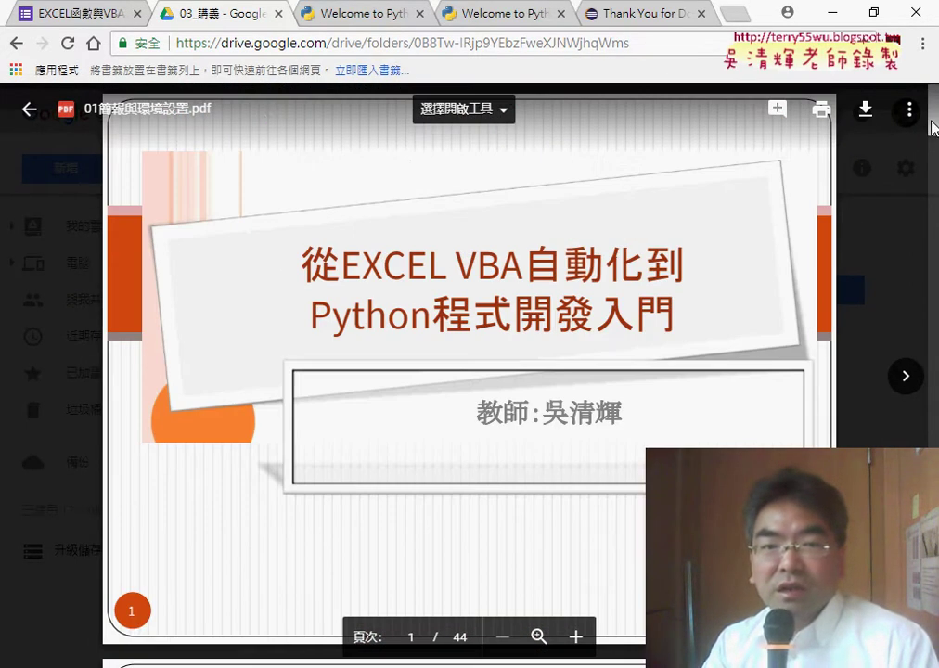
pyautogui.click(30, 109)
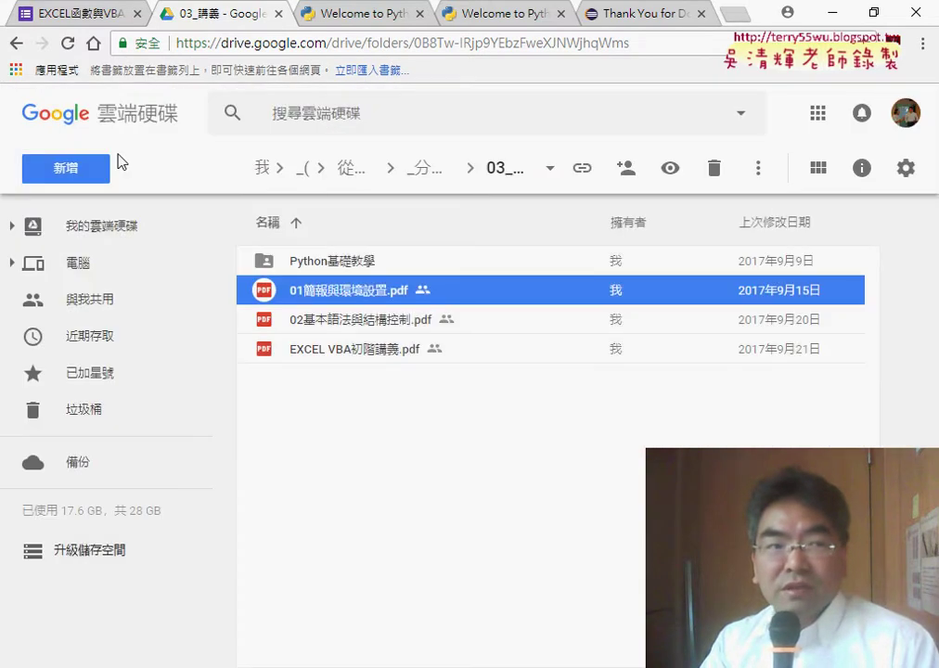
# Step: Go back, open the _雲端白板 folder, and open the 01建置Python開發環境與程式測試 document
pyautogui.click(16, 43)
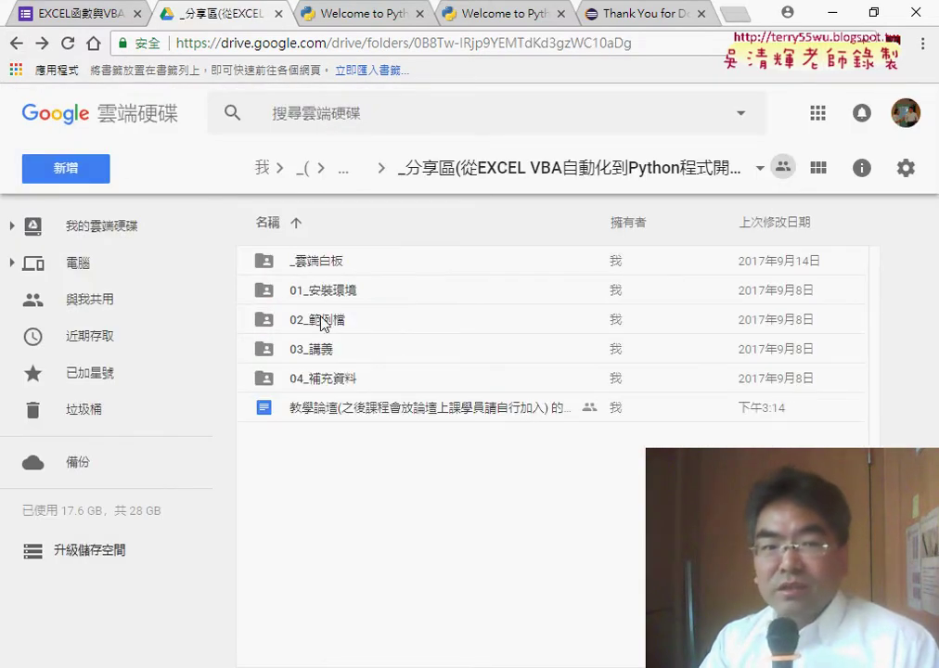
pyautogui.click(327, 362)
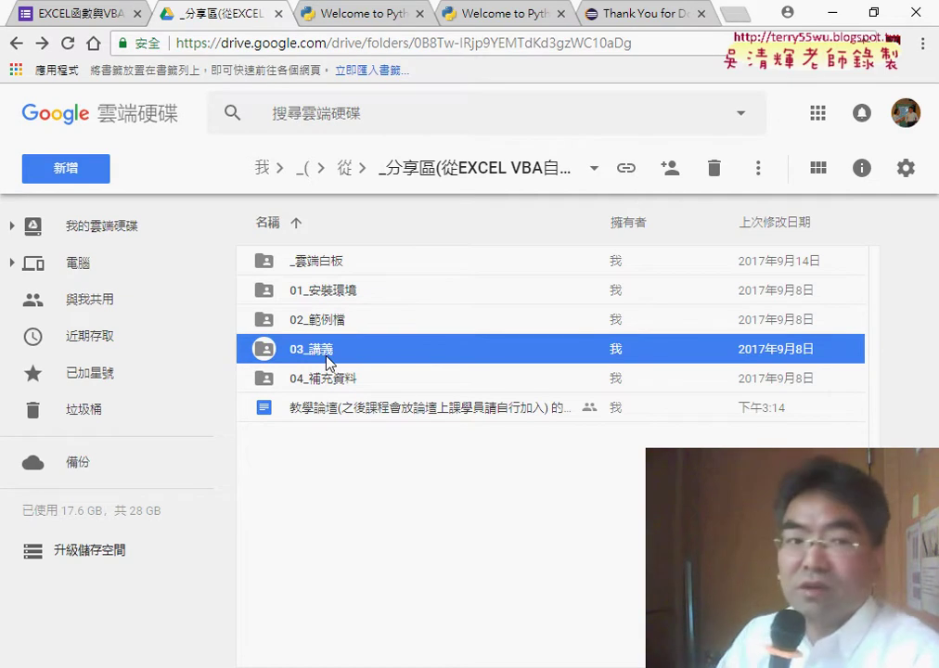
pyautogui.click(341, 263)
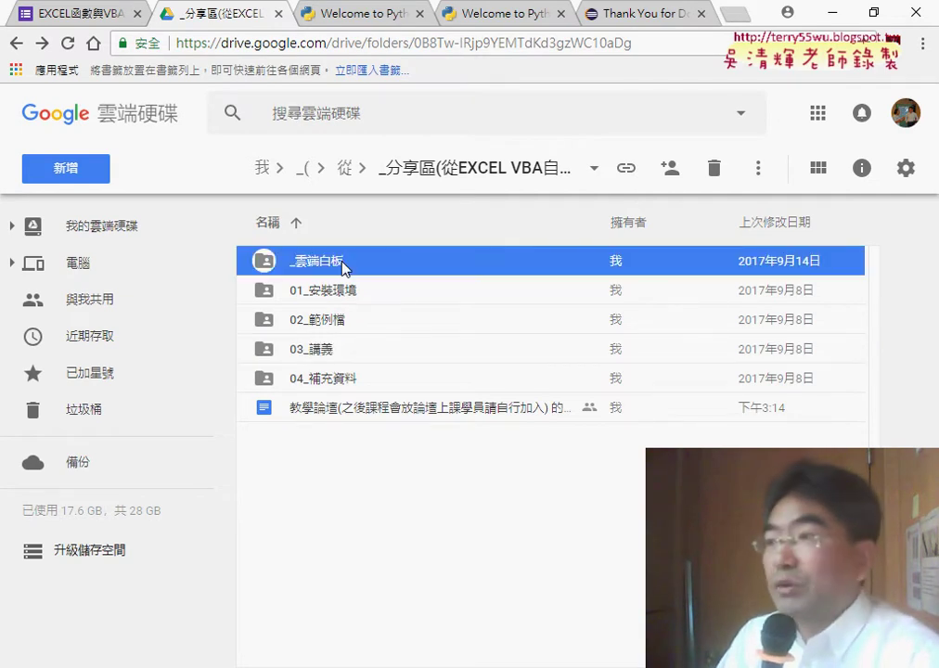
pyautogui.doubleClick(342, 263)
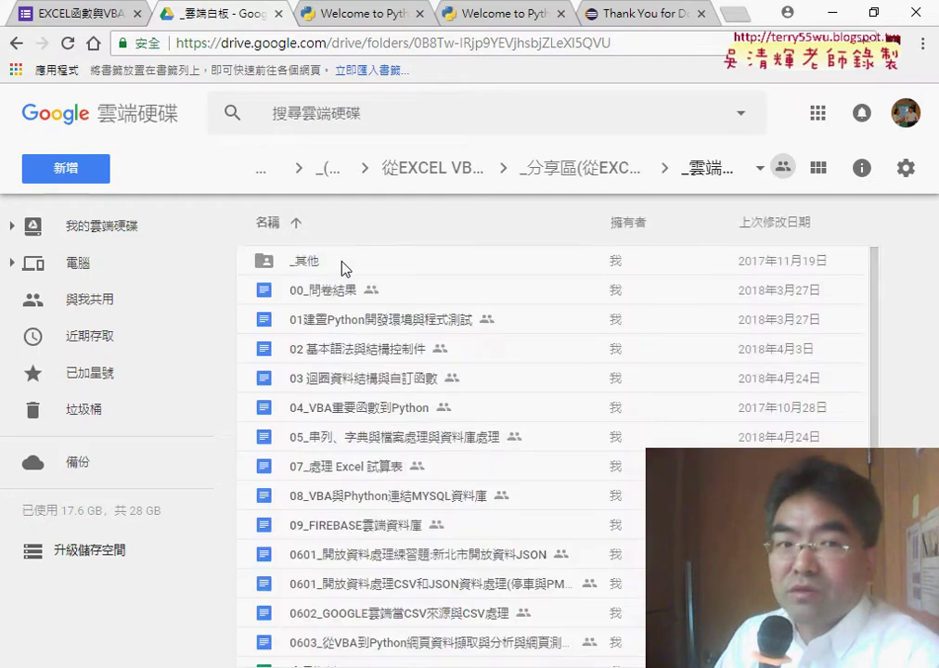
pyautogui.click(344, 320)
pyautogui.click(345, 349)
pyautogui.click(347, 379)
pyautogui.click(349, 409)
pyautogui.click(352, 438)
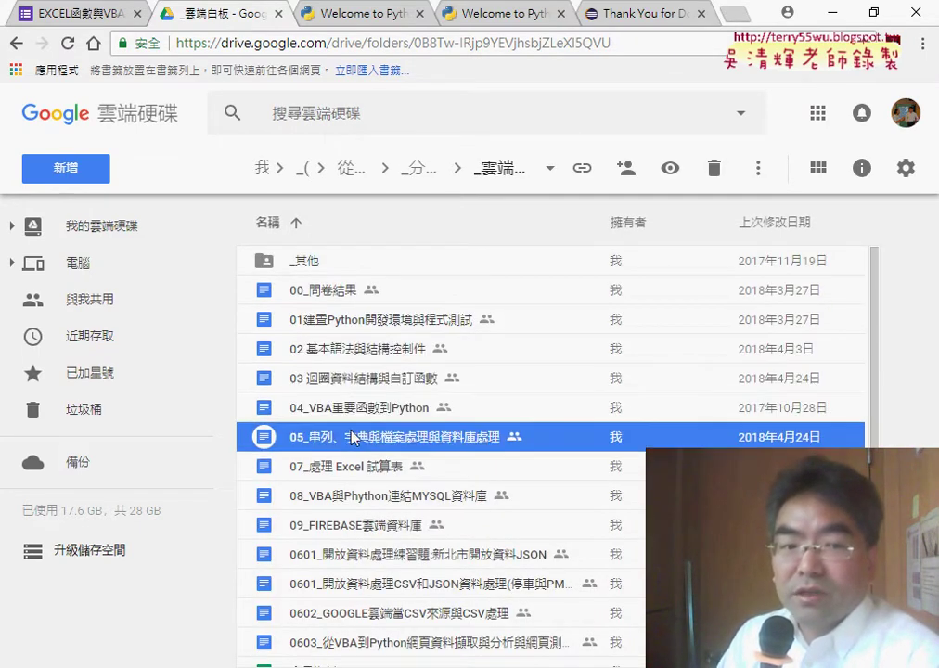
pyautogui.click(351, 319)
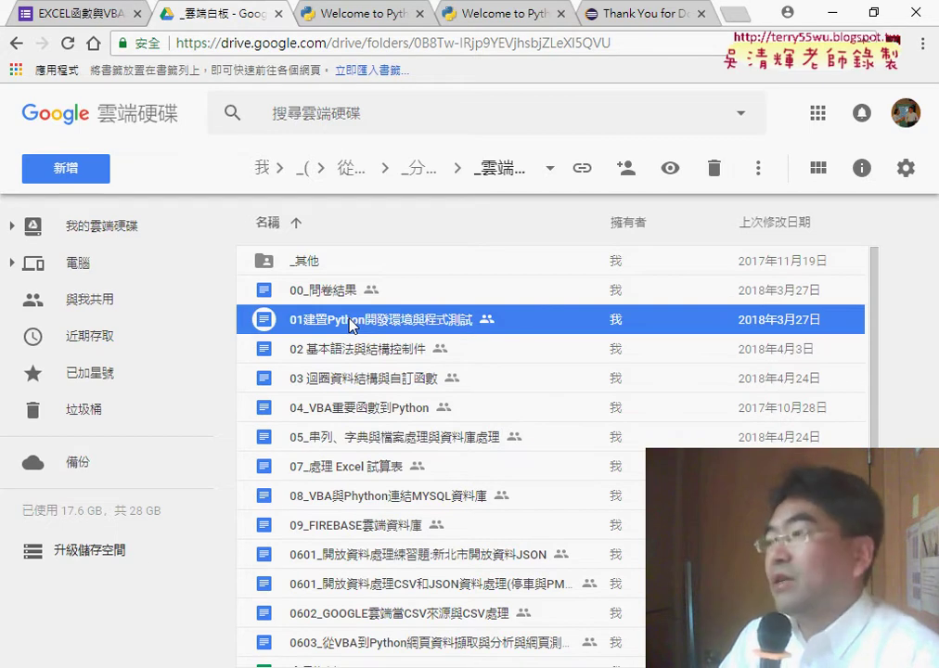
pyautogui.doubleClick(351, 319)
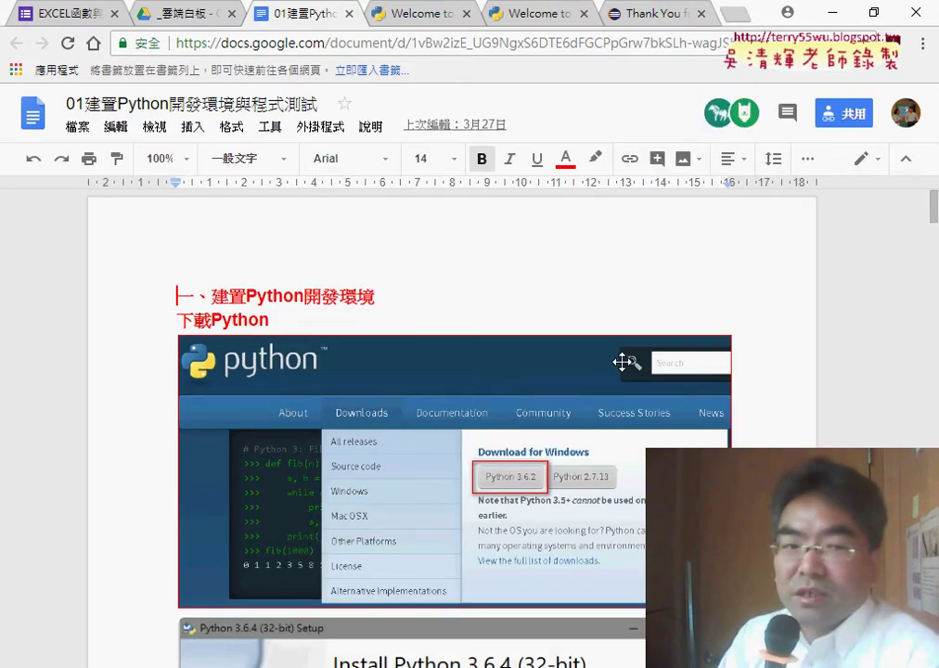
# Step: Scroll the lesson notes down to the Python installer screenshot, then bring up Chrome's menu
pyautogui.scroll(-2, 399, 322)
pyautogui.scroll(-2, 447, 340)
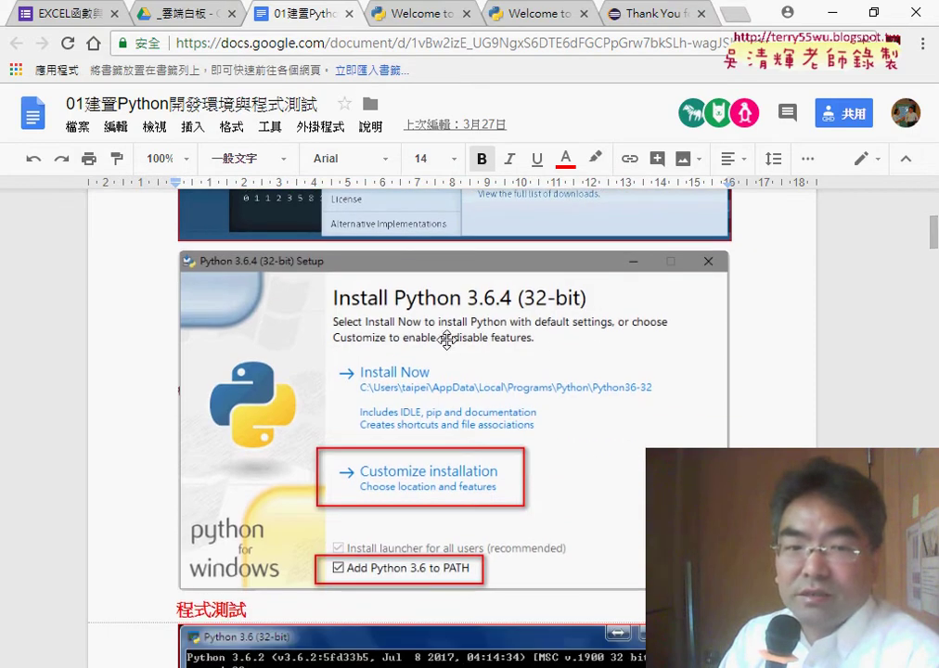
pyautogui.scroll(-1, 493, 422)
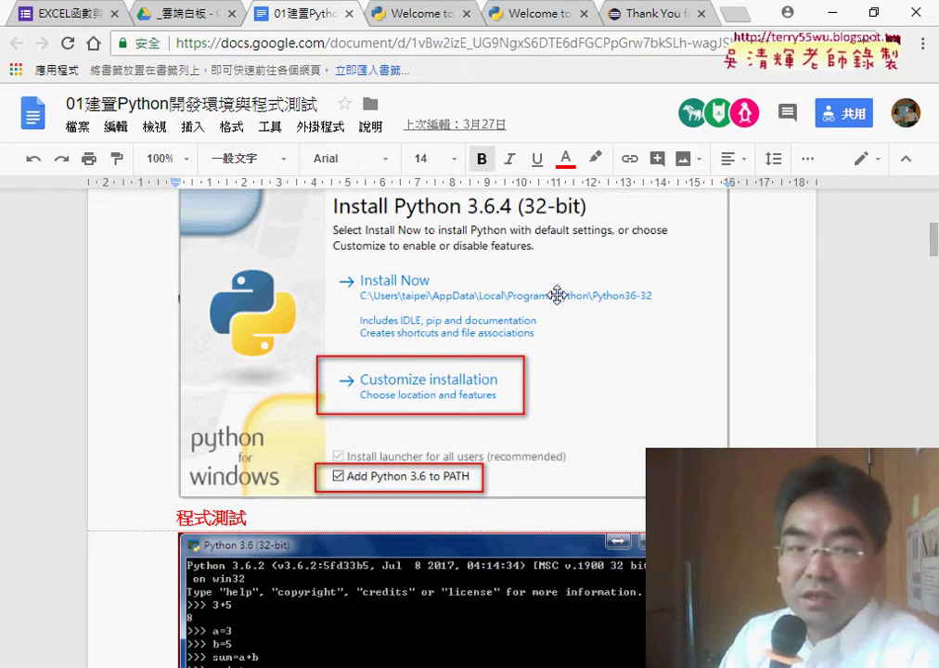
pyautogui.click(923, 42)
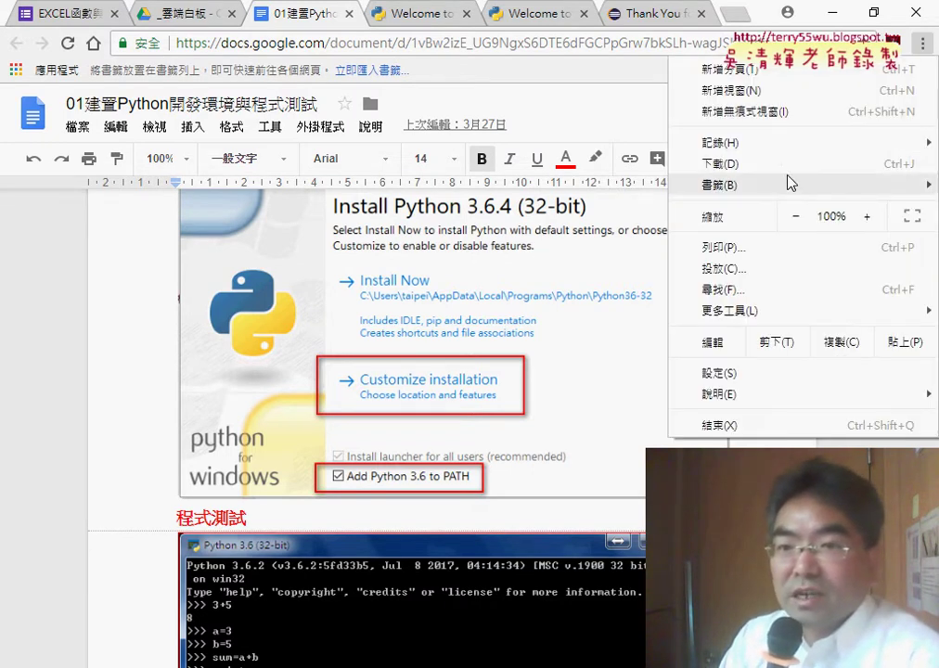
# Step: From Chrome's downloads list, show python-3.6.5.exe in its folder on D: to run it
pyautogui.click(788, 163)
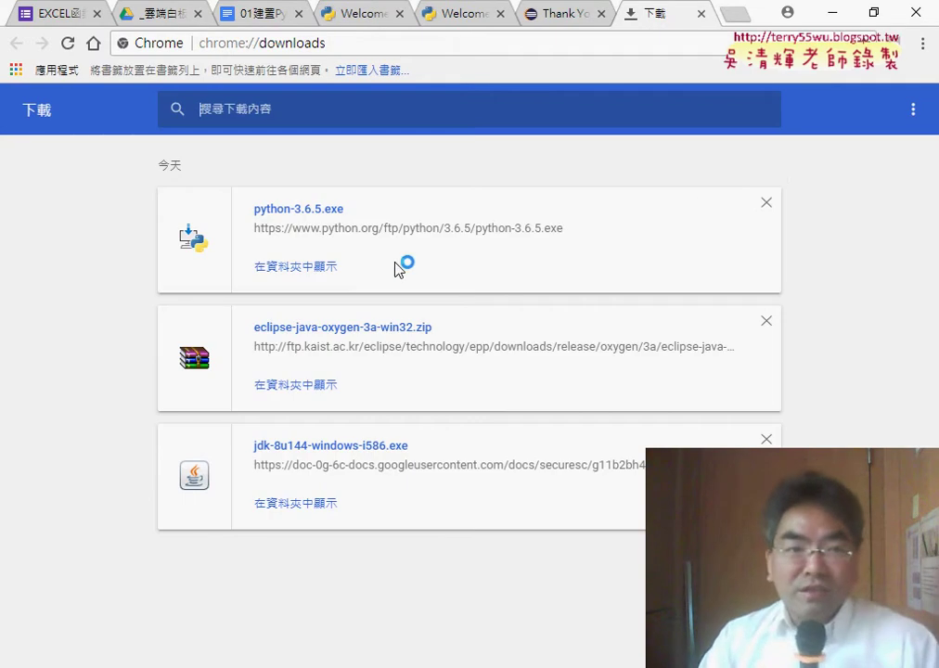
pyautogui.click(314, 269)
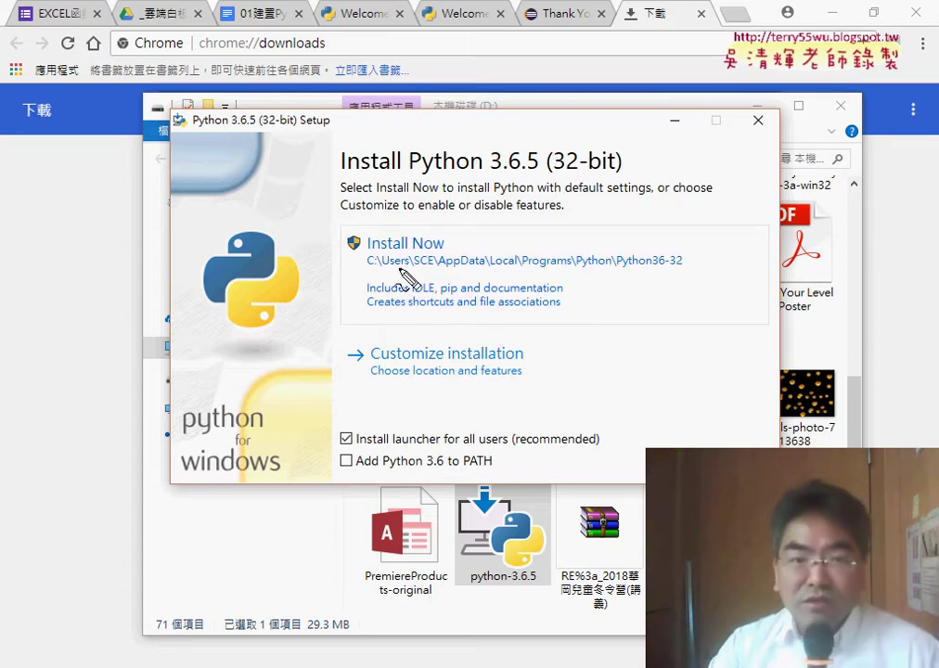
# Step: Mark up Install Now and its Python36-32 default path, then choose Customize installation
pyautogui.moveTo(351, 220); pyautogui.dragTo(385, 279)
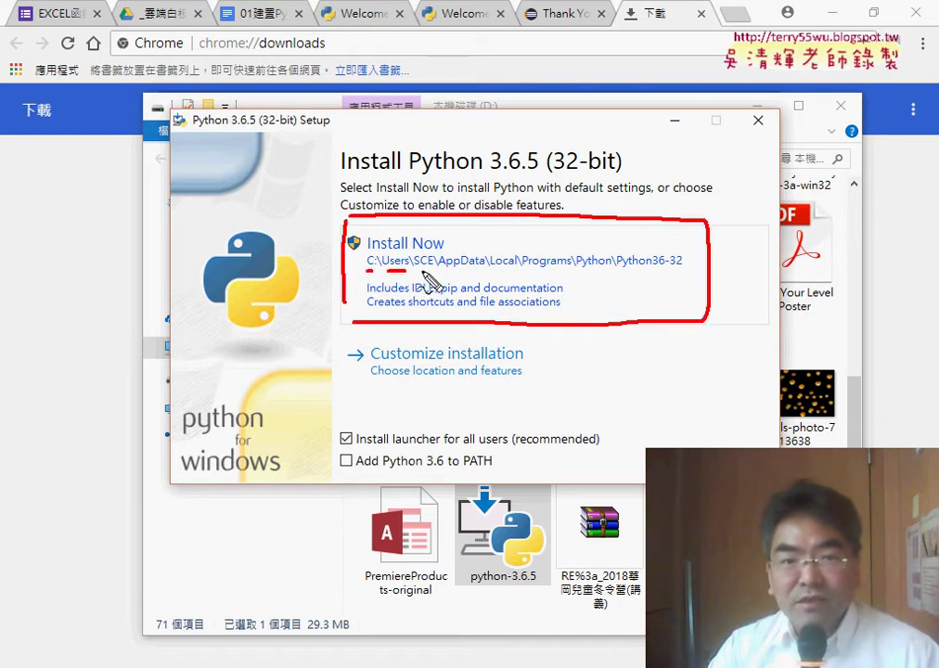
pyautogui.moveTo(618, 274); pyautogui.dragTo(692, 276)
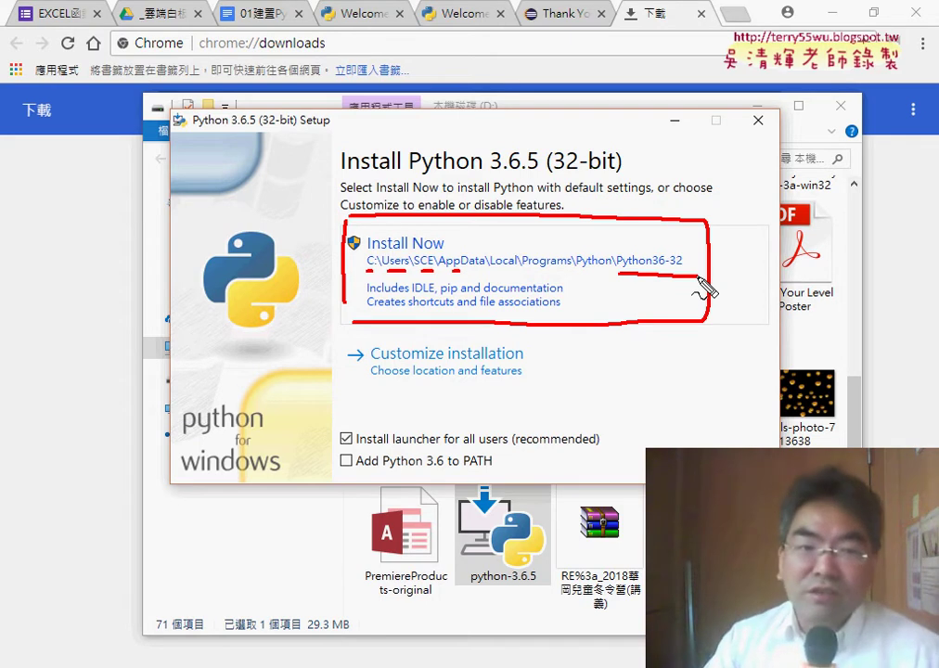
pyautogui.moveTo(333, 253); pyautogui.dragTo(320, 342)
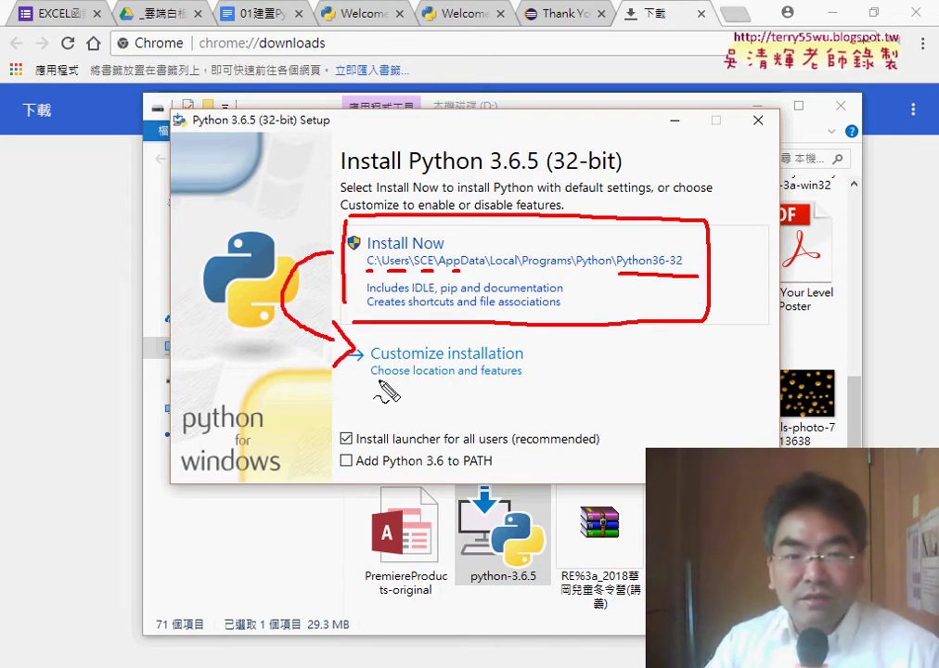
pyautogui.moveTo(379, 379); pyautogui.dragTo(520, 379)
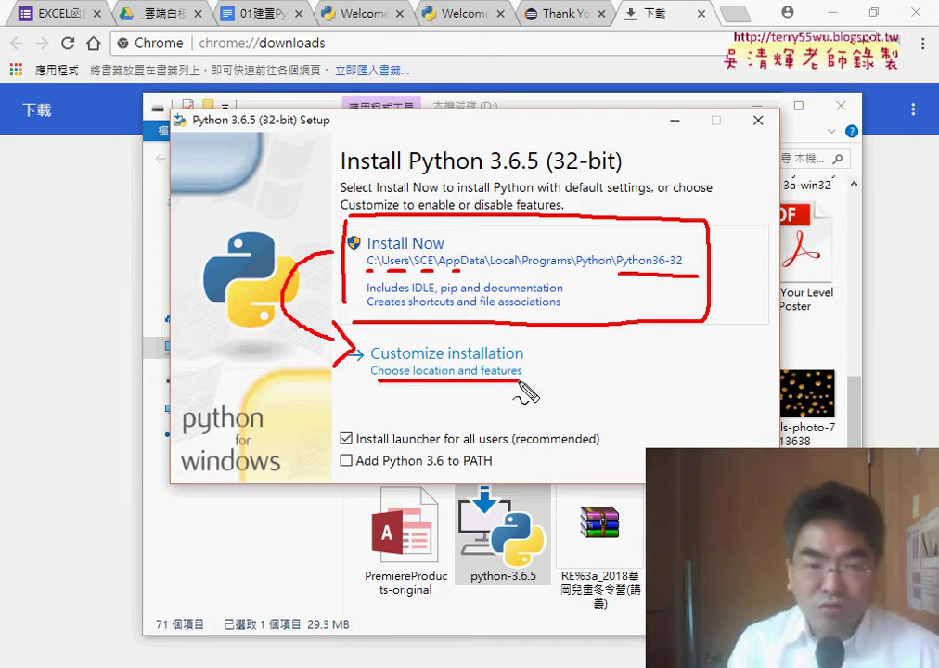
pyautogui.click(521, 388)
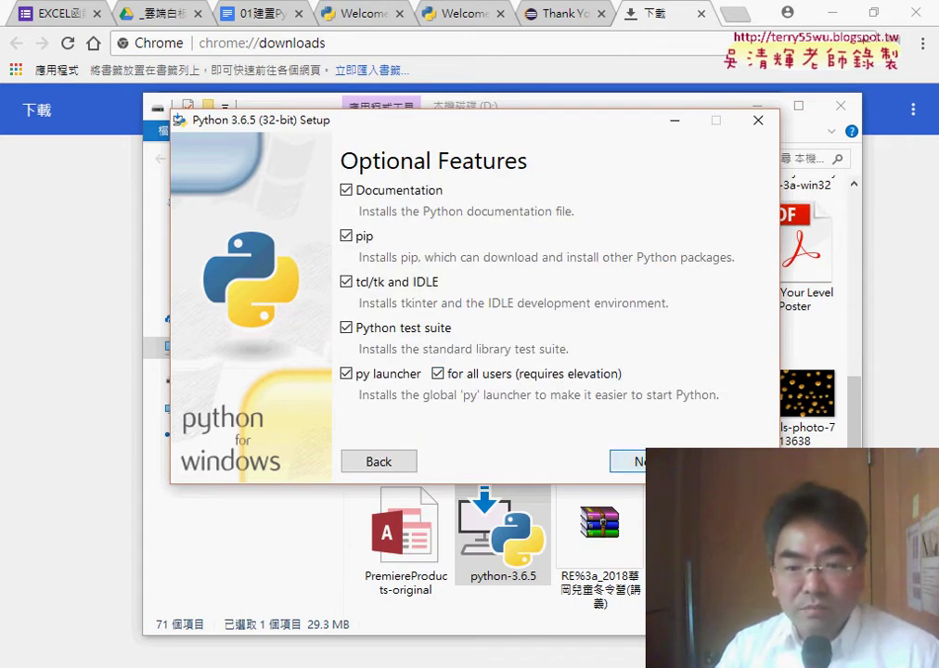
# Step: Return to the installer's first page and outline the Customize installation choice in red
pyautogui.click(376, 462)
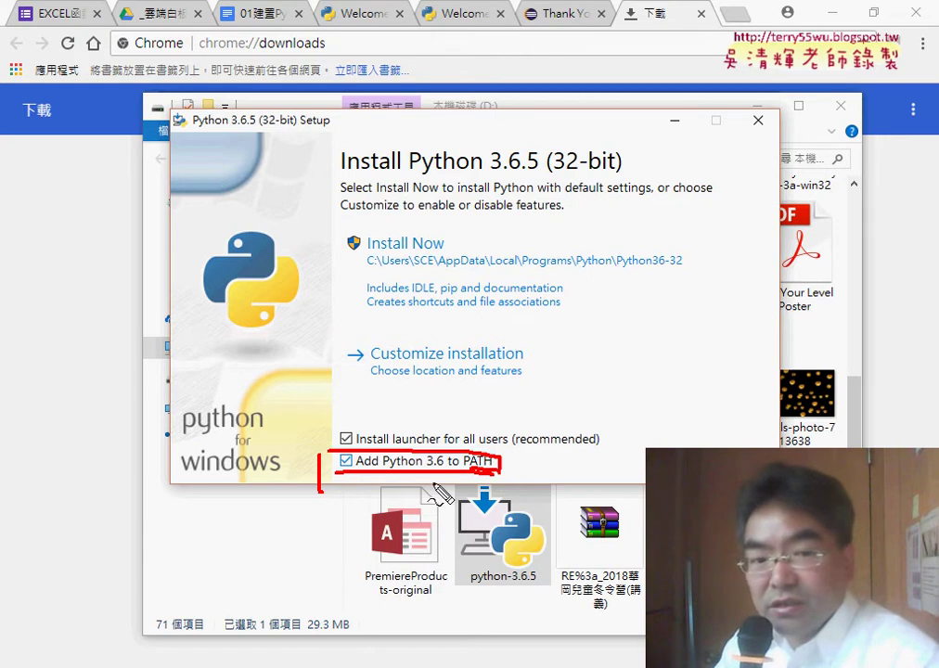
pyautogui.moveTo(336, 336)
pyautogui.mouseDown()
pyautogui.moveTo(341, 383)
pyautogui.moveTo(535, 335)
pyautogui.moveTo(429, 397)
pyautogui.mouseUp()
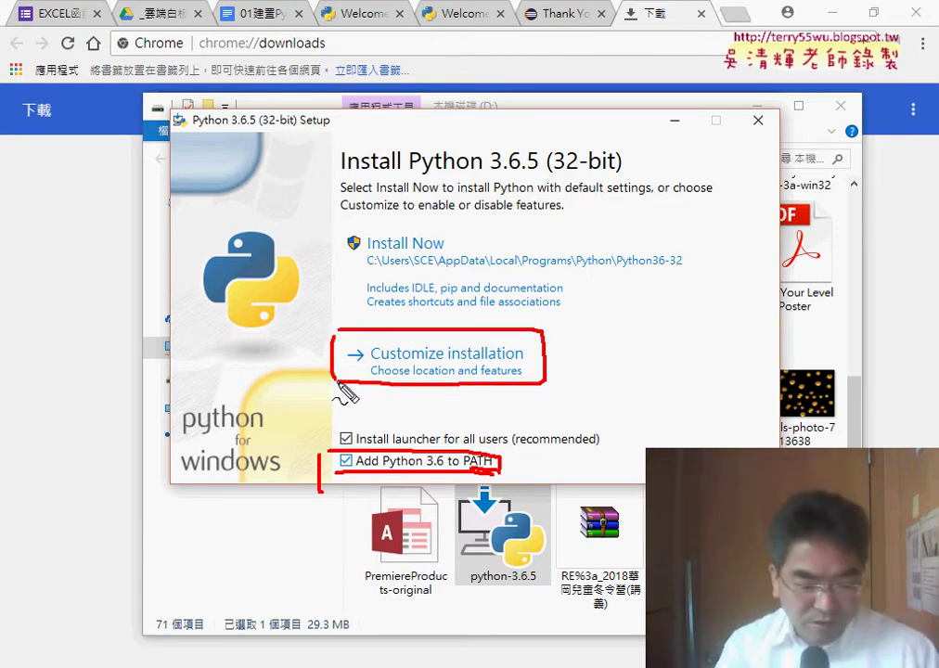
# Step: Edit the custom install location in Advanced Options to read D:\Python36-32
pyautogui.click(409, 371)
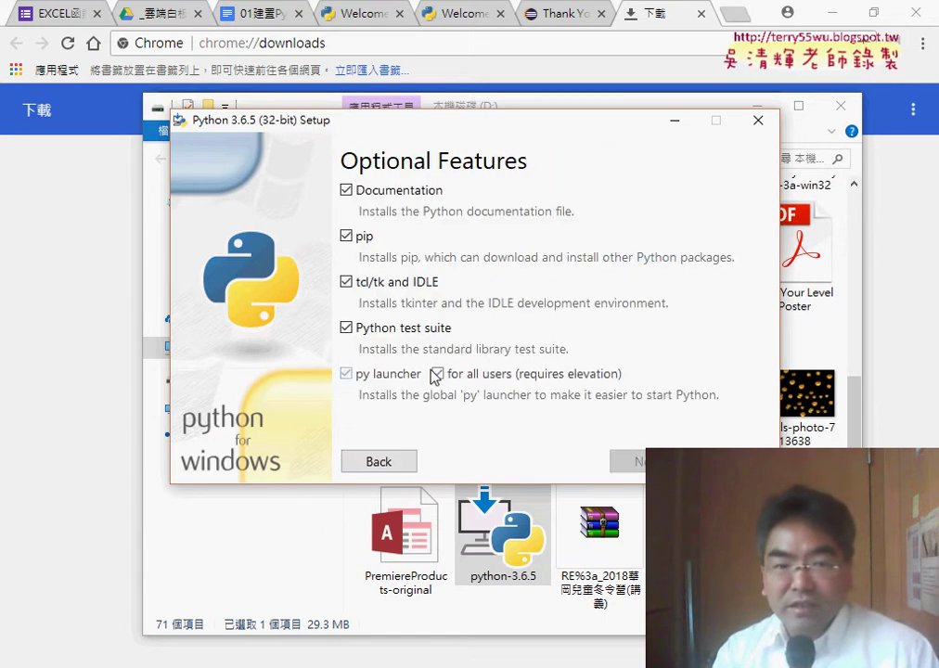
pyautogui.press('Return')
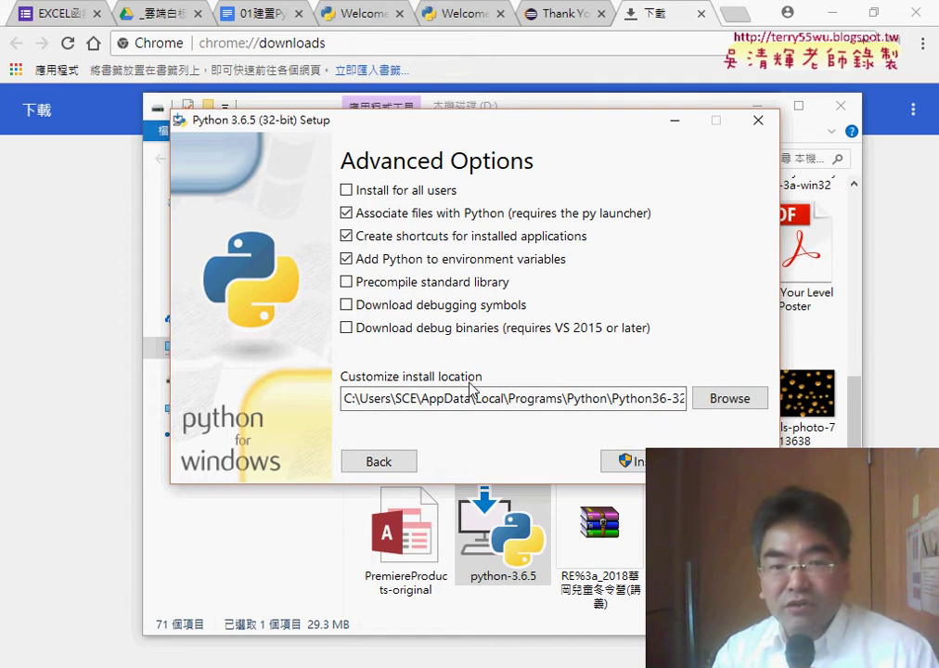
pyautogui.moveTo(348, 399)
pyautogui.mouseDown()
pyautogui.moveTo(726, 401)
pyautogui.moveTo(447, 400)
pyautogui.moveTo(325, 412)
pyautogui.moveTo(342, 400)
pyautogui.mouseUp()
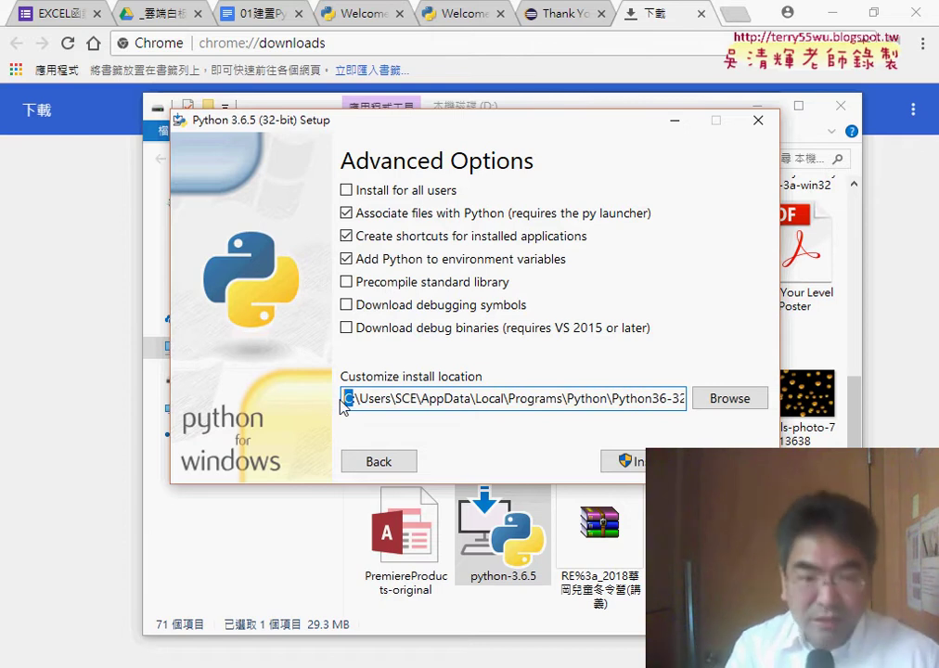
pyautogui.write('D')
pyautogui.moveTo(361, 398); pyautogui.dragTo(614, 401)
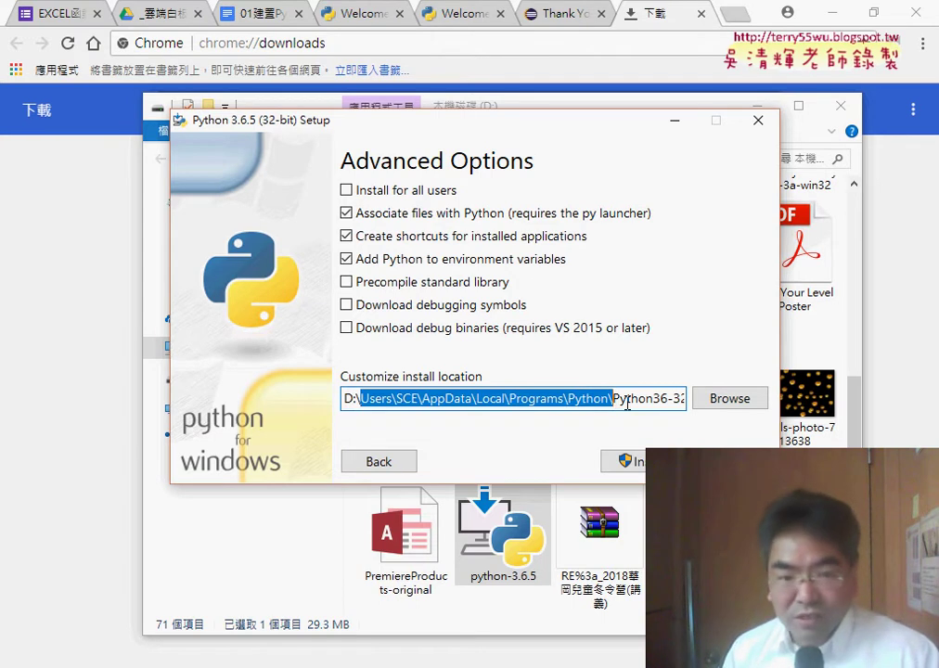
pyautogui.press('BackSpace')
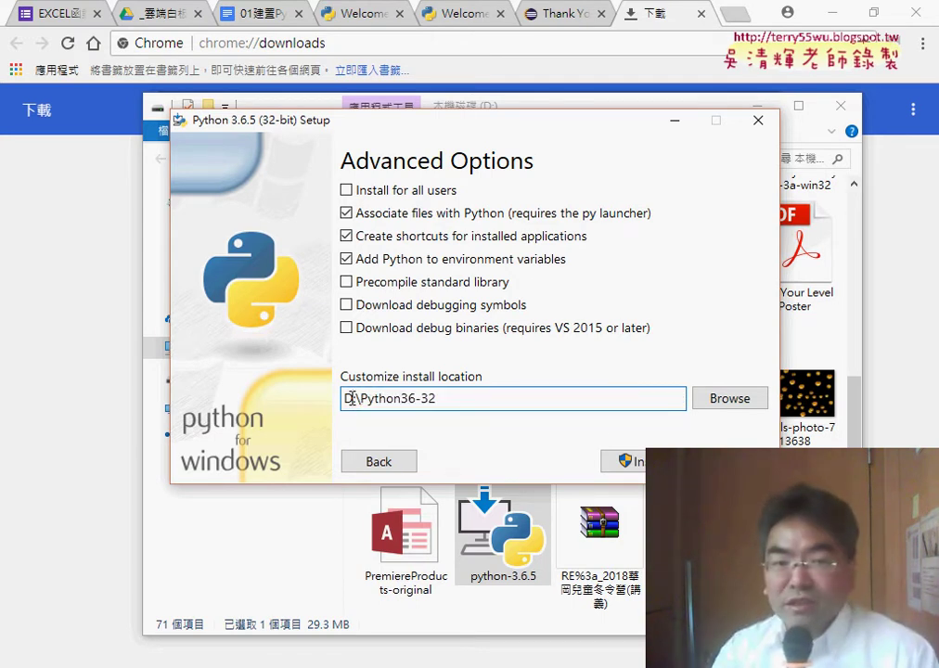
pyautogui.moveTo(361, 398); pyautogui.dragTo(487, 397)
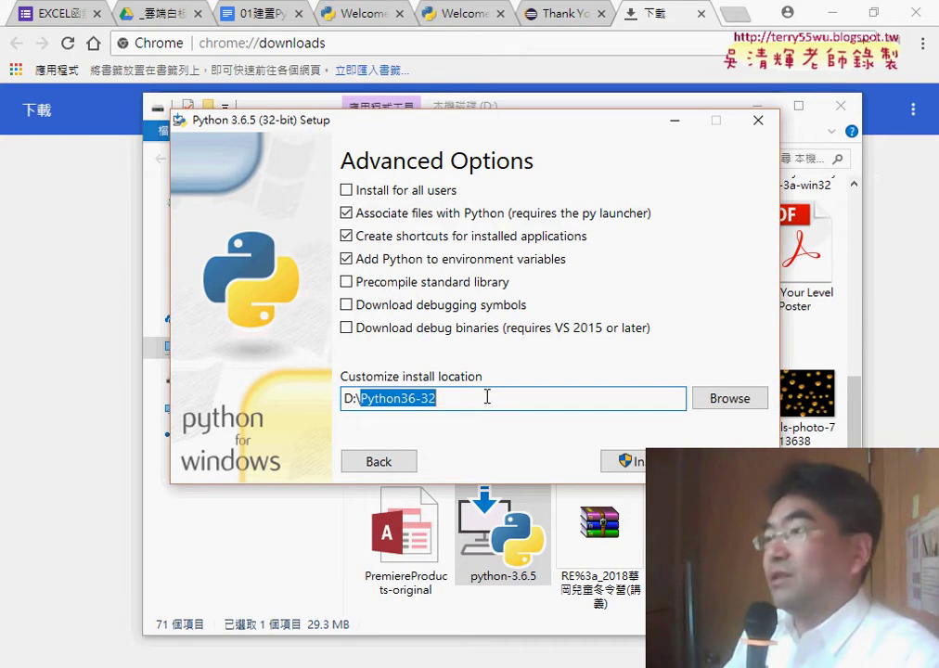
# Step: Start the Python 3.6.5 installation into D:\Python36-32 and let it progress
pyautogui.click(623, 462)
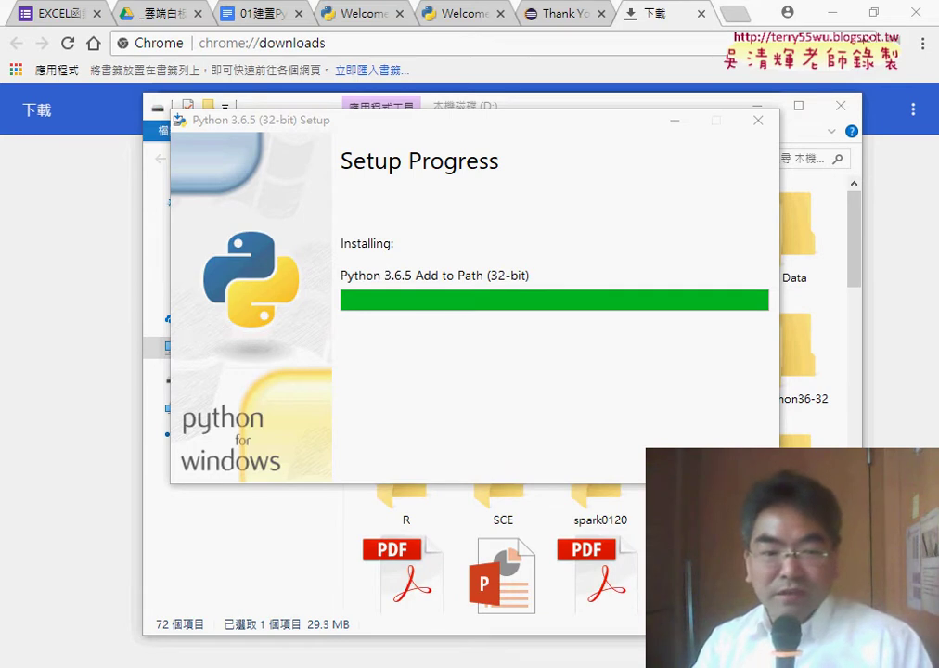
# Step: Launch Excel 2016 from the Start menu's app list
pyautogui.press('super')
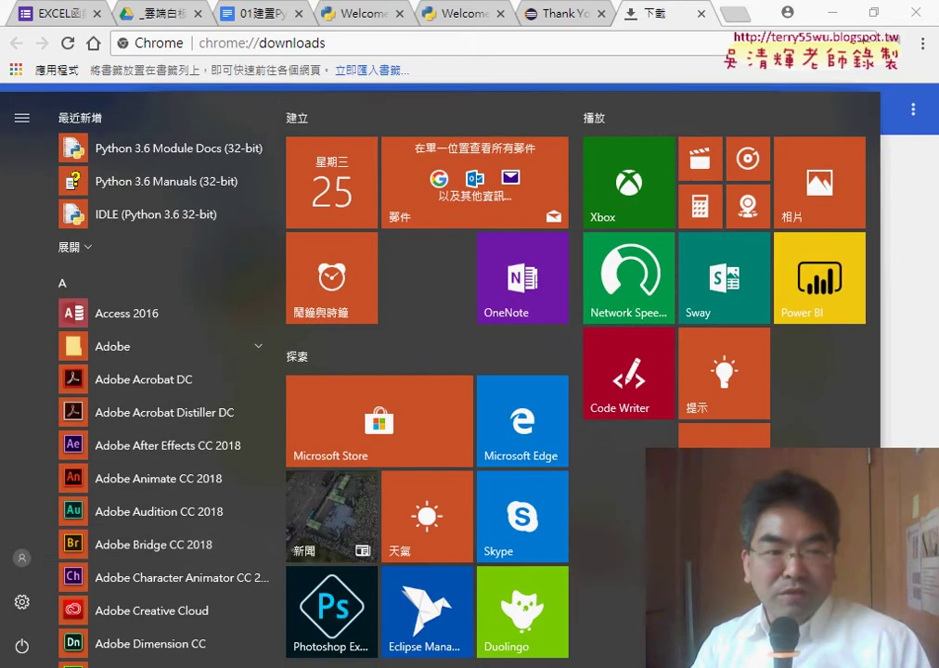
pyautogui.scroll(-3, 123, 537)
pyautogui.scroll(-4, 153, 475)
pyautogui.scroll(-3, 154, 478)
pyautogui.scroll(-3, 153, 478)
pyautogui.scroll(-2, 153, 476)
pyautogui.scroll(-3, 151, 477)
pyautogui.click(162, 551)
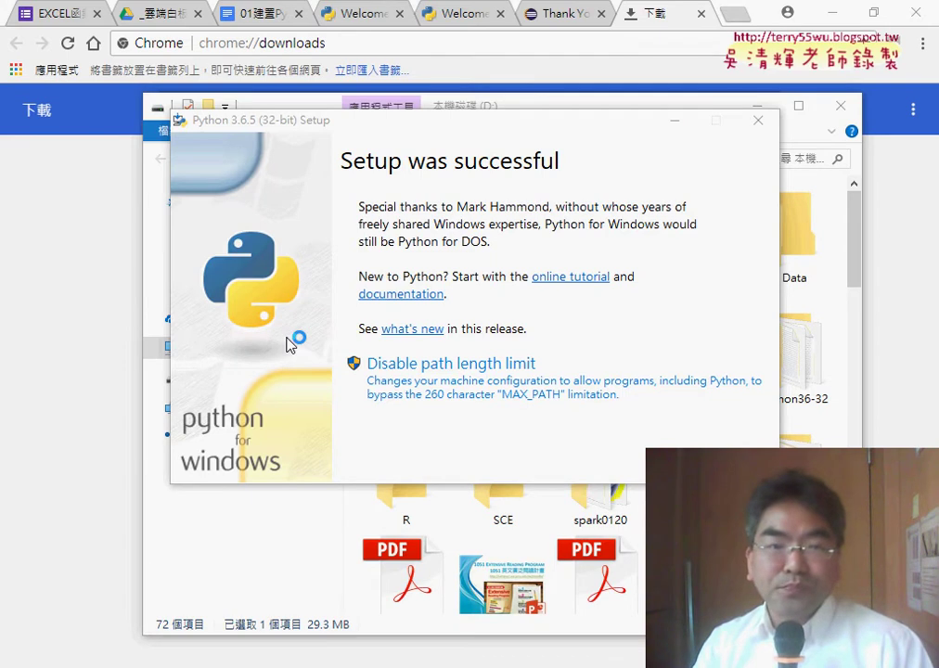
# Step: Close the finished Python setup and minimise Explorer, Chrome and PowerPoint
pyautogui.click(743, 457)
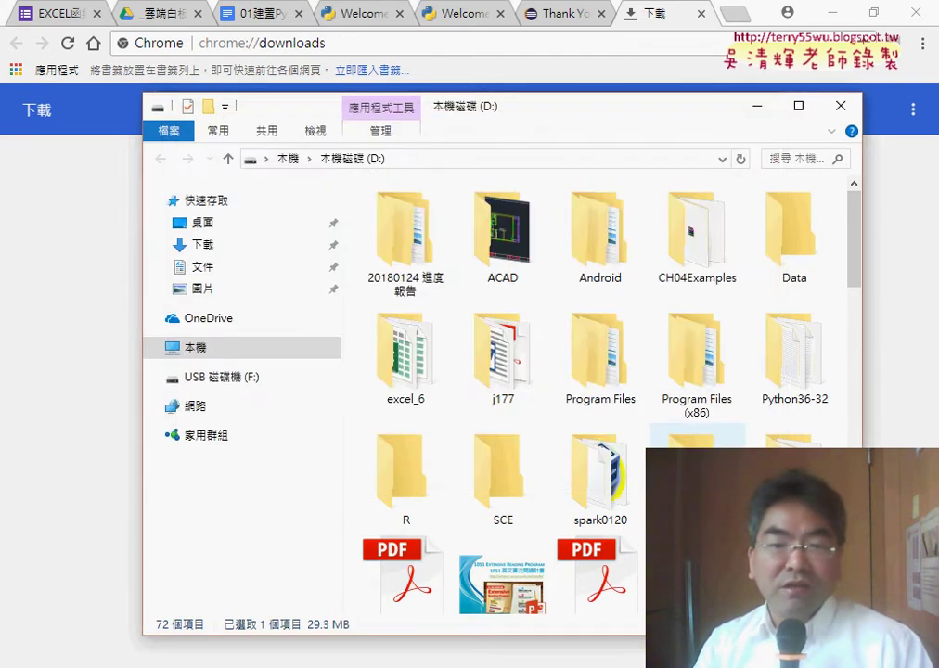
pyautogui.click(767, 104)
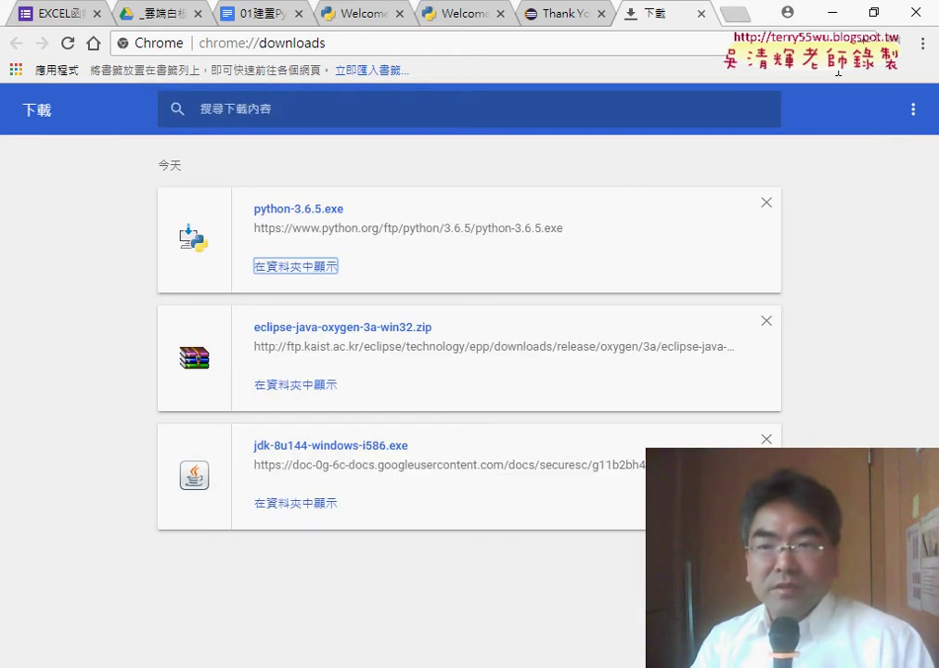
pyautogui.click(832, 13)
pyautogui.click(833, 15)
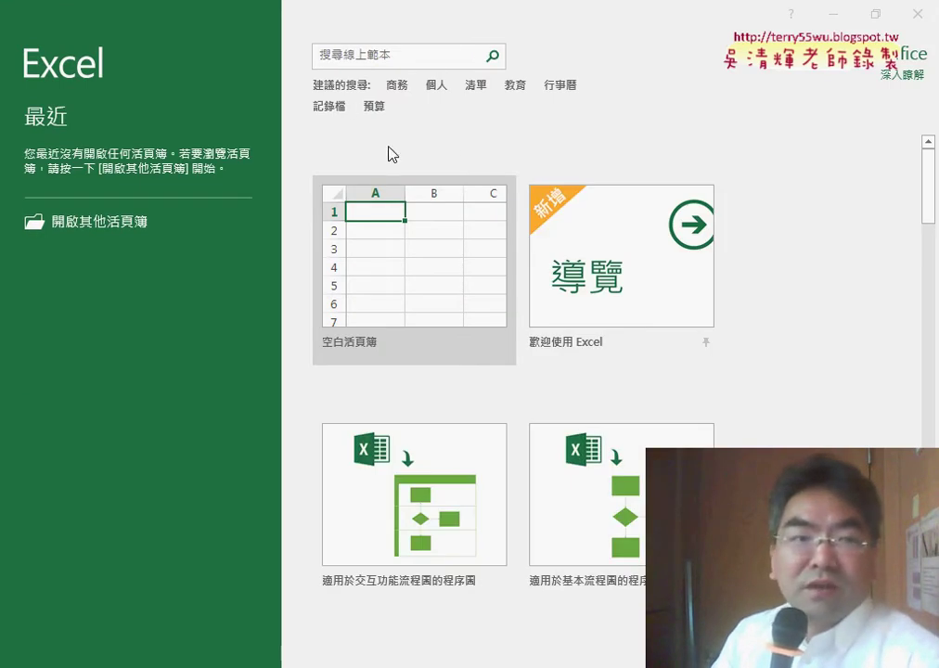
# Step: Create blank workbook 活頁簿1 and enable the 開發人員 (Developer) ribbon tab in Excel Options
pyautogui.click(384, 258)
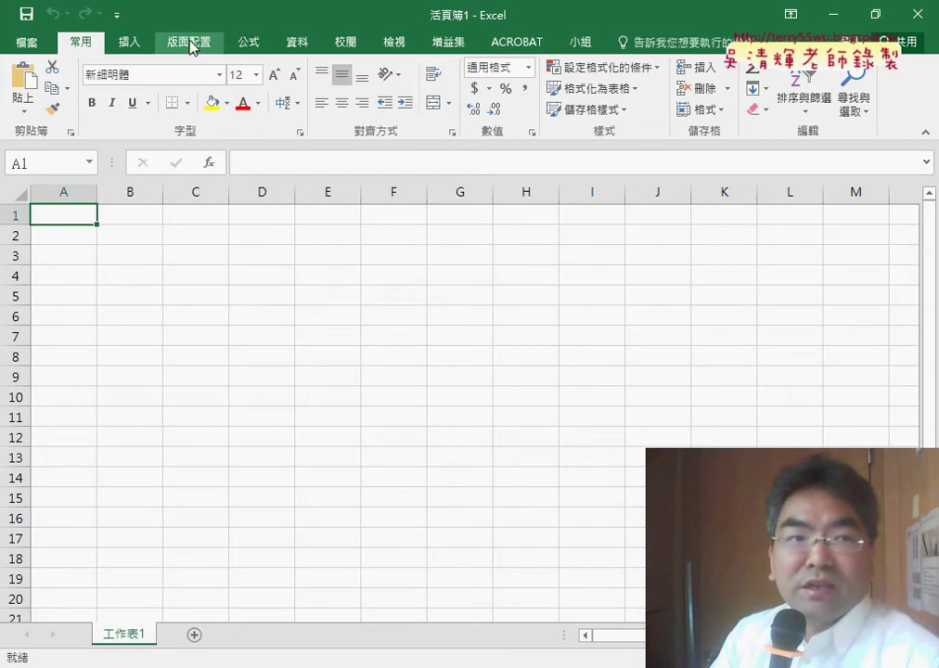
pyautogui.click(117, 21)
pyautogui.click(169, 344)
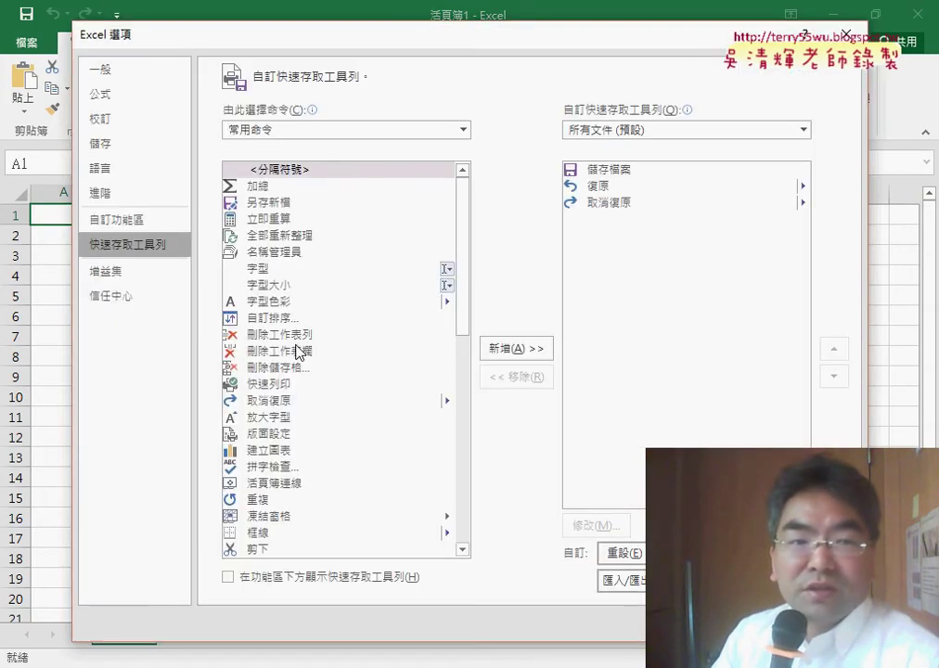
pyautogui.click(129, 221)
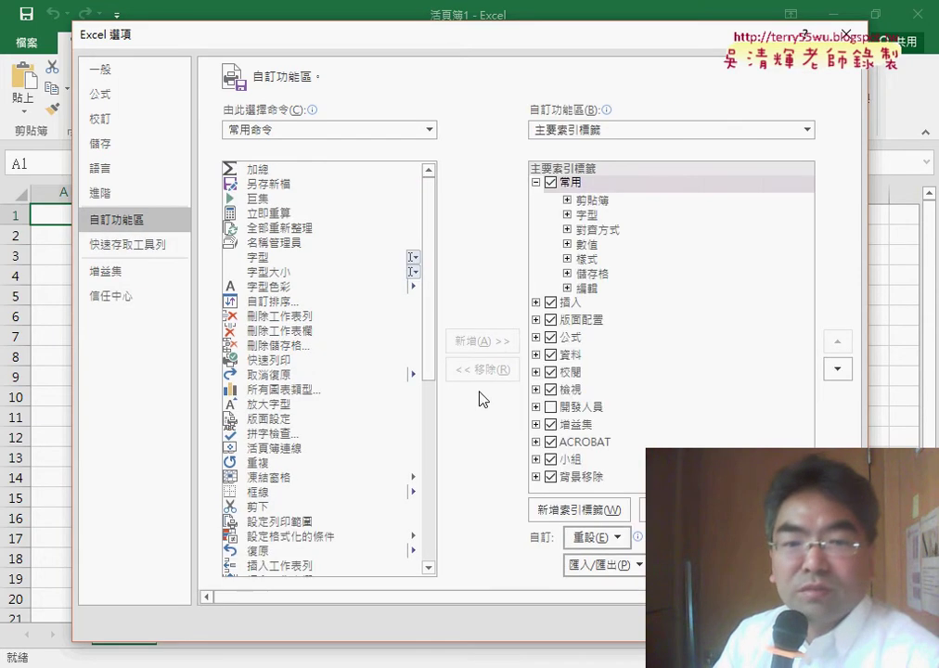
pyautogui.click(551, 408)
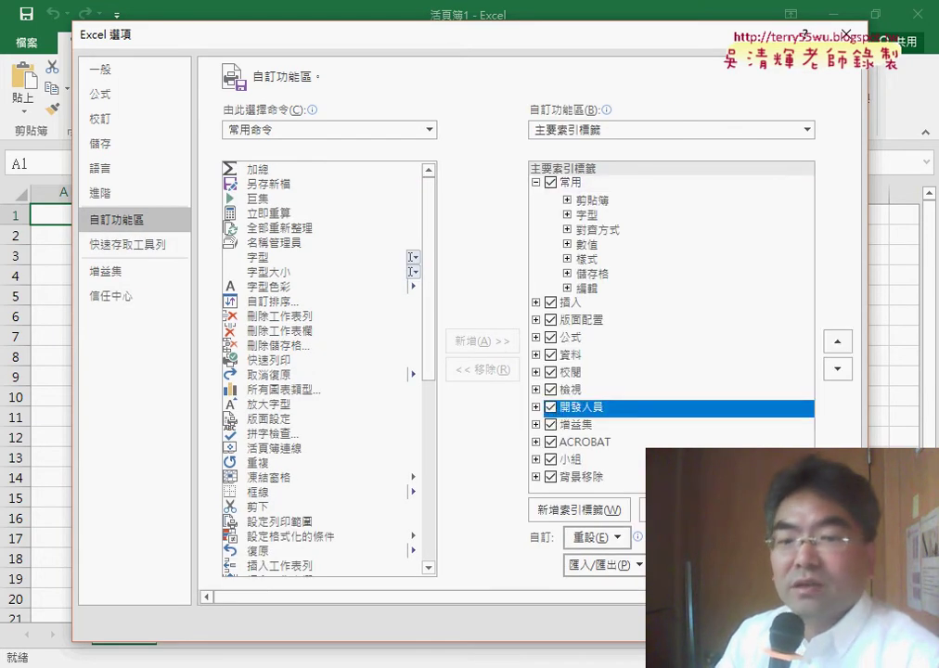
pyautogui.click(734, 620)
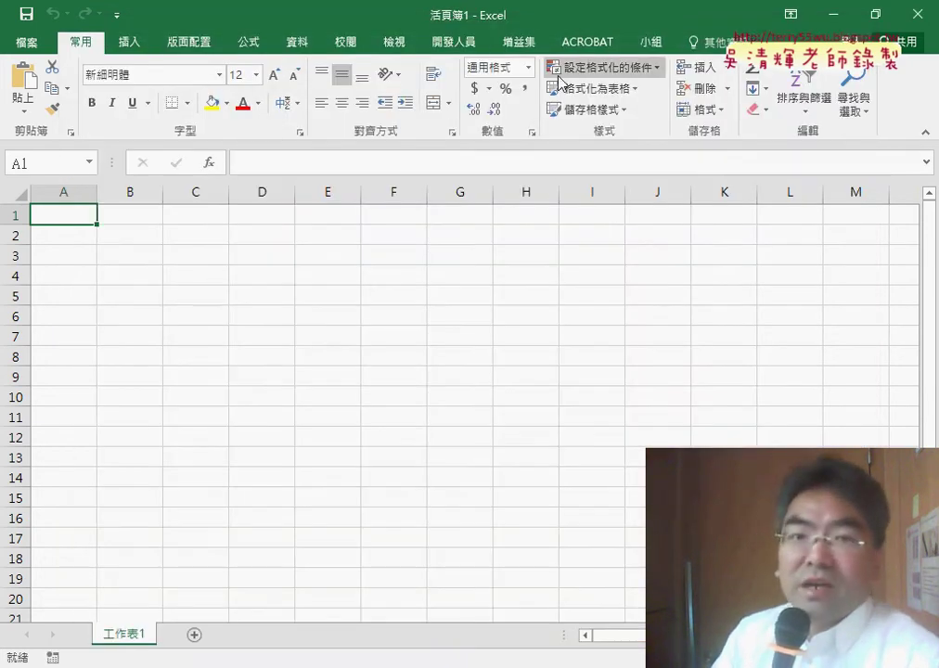
# Step: Launch the VBA editor from the 開發人員 tab's Visual Basic button, then bring up Start
pyautogui.click(454, 42)
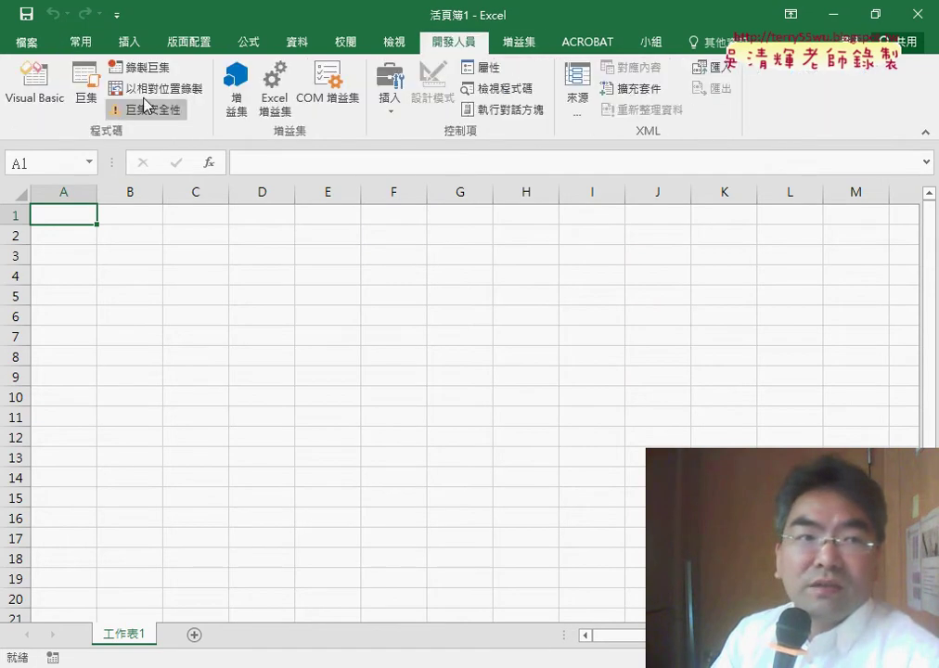
pyautogui.click(37, 93)
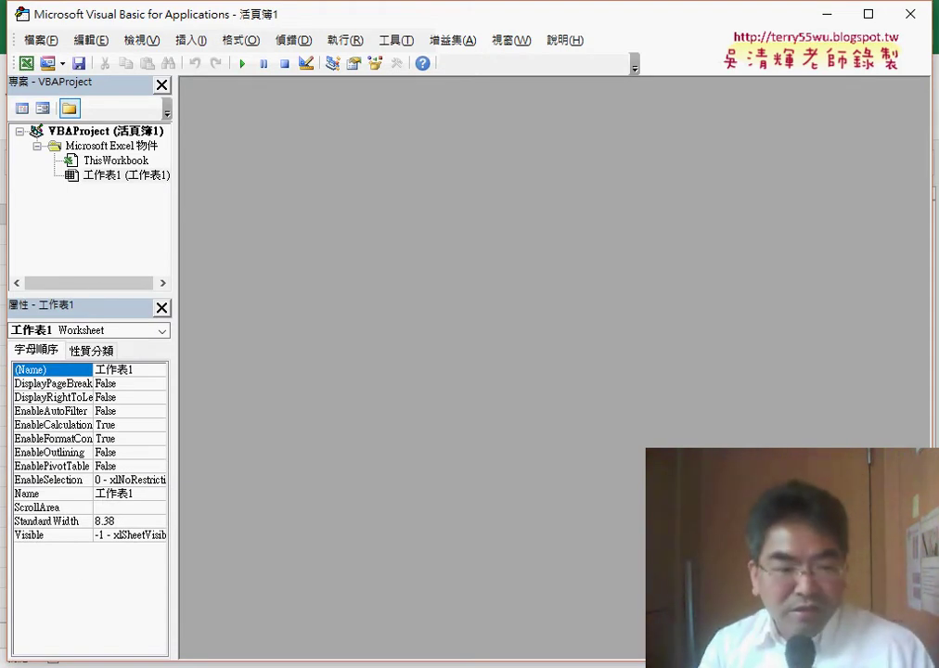
pyautogui.press('super')
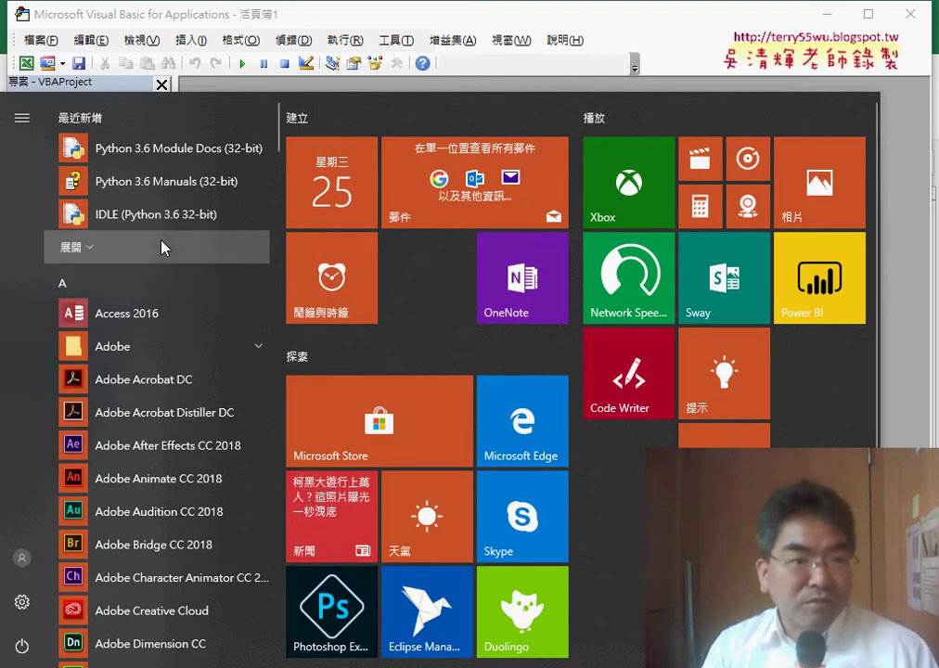
# Step: Expand the Recently added apps and launch IDLE (Python 3.6 32-bit)
pyautogui.click(163, 246)
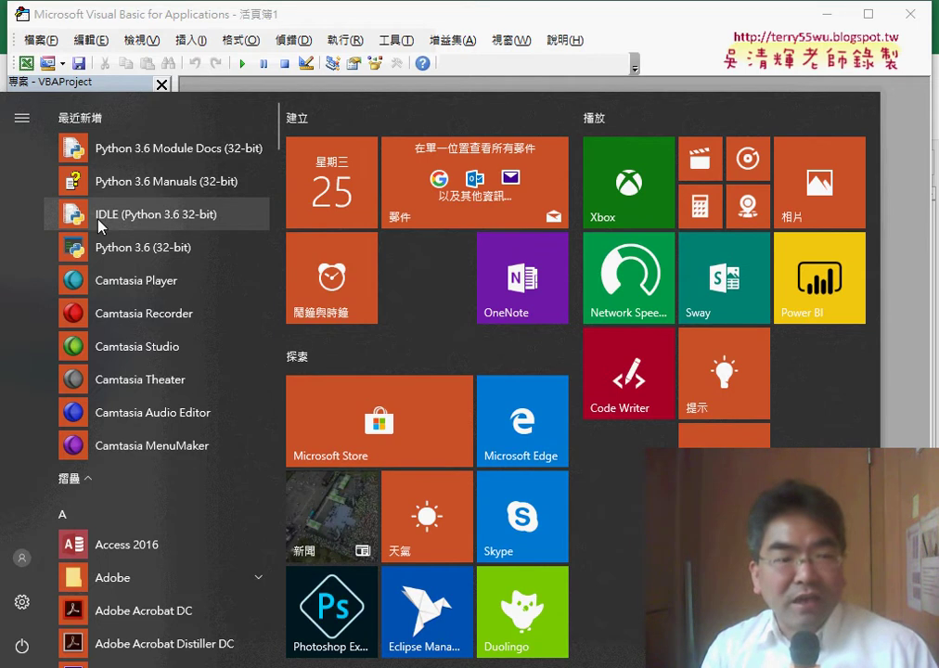
pyautogui.click(151, 220)
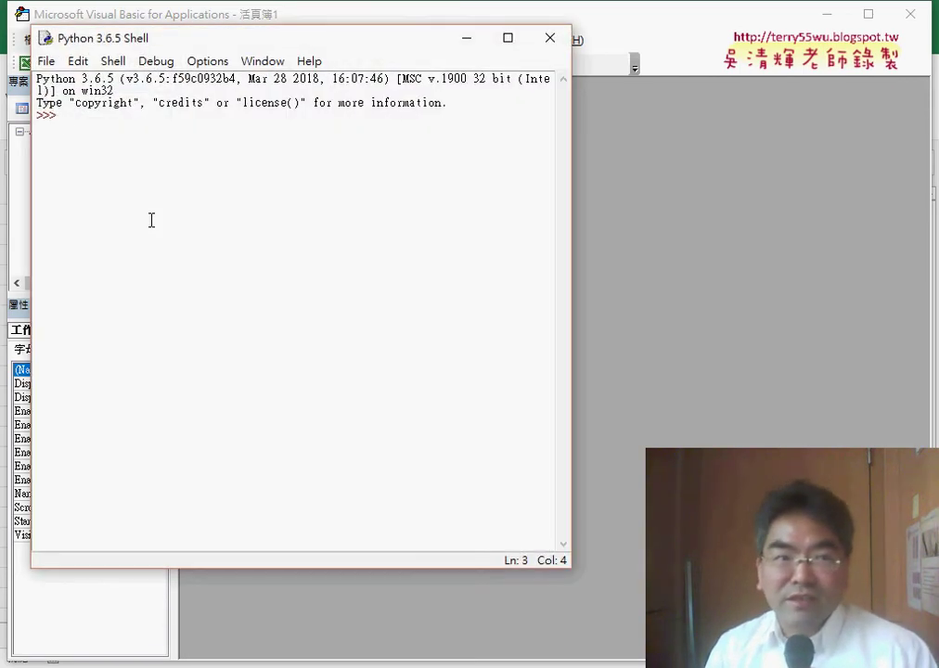
# Step: Enter a=5, b=3, sum=a+b and print(sum) at the IDLE shell prompt
pyautogui.moveTo(227, 50); pyautogui.dragTo(459, 69)
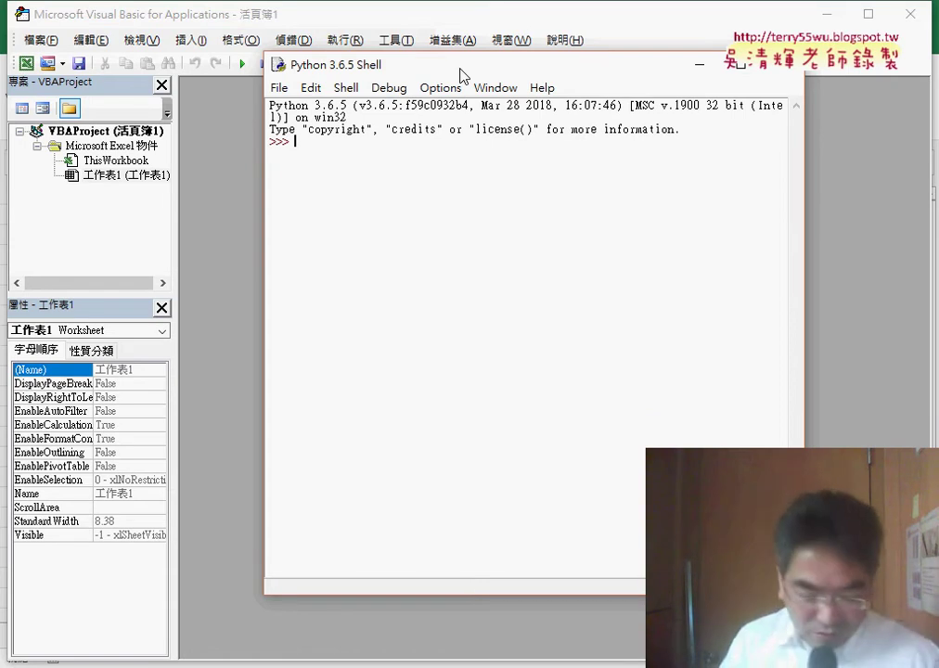
pyautogui.write('Y')
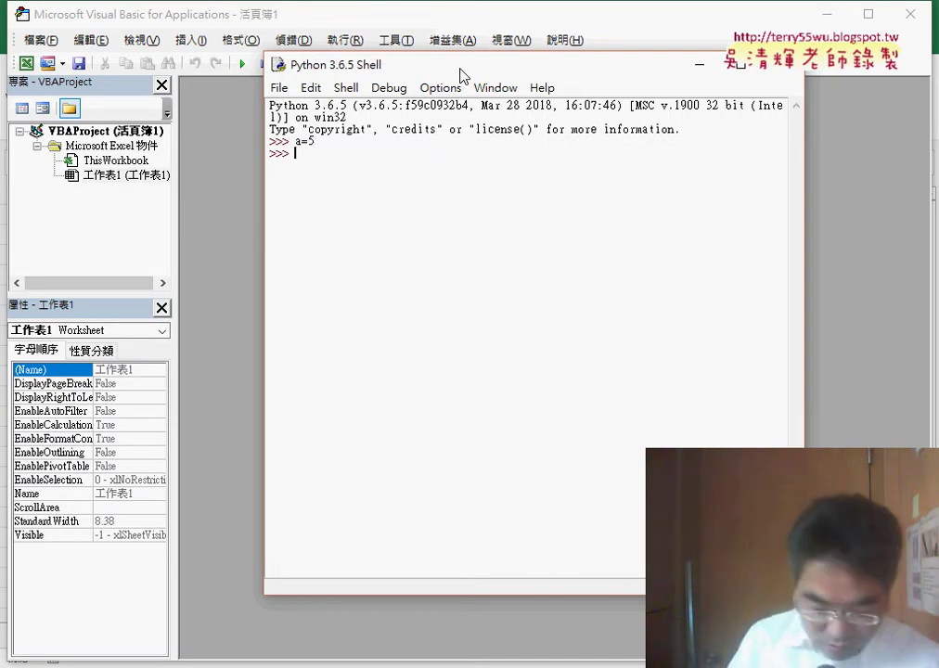
pyautogui.write('b=3')
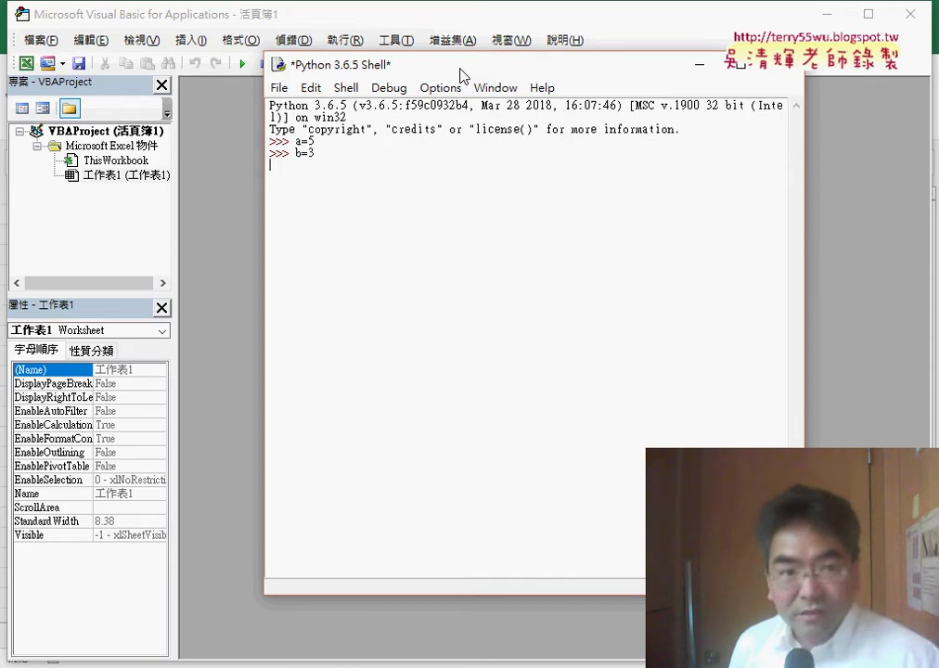
pyautogui.press('Return')
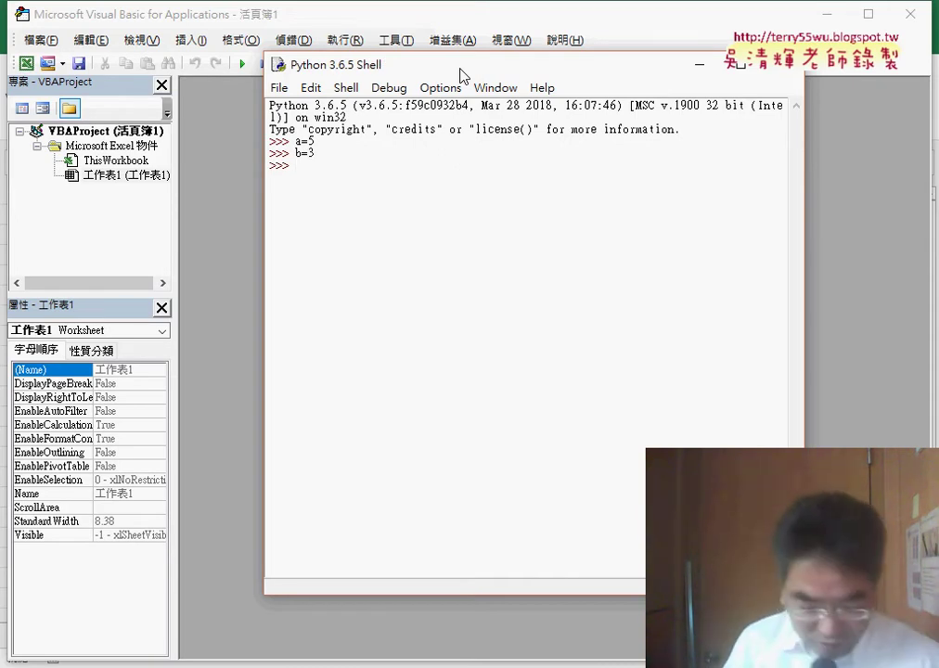
pyautogui.write('sum')
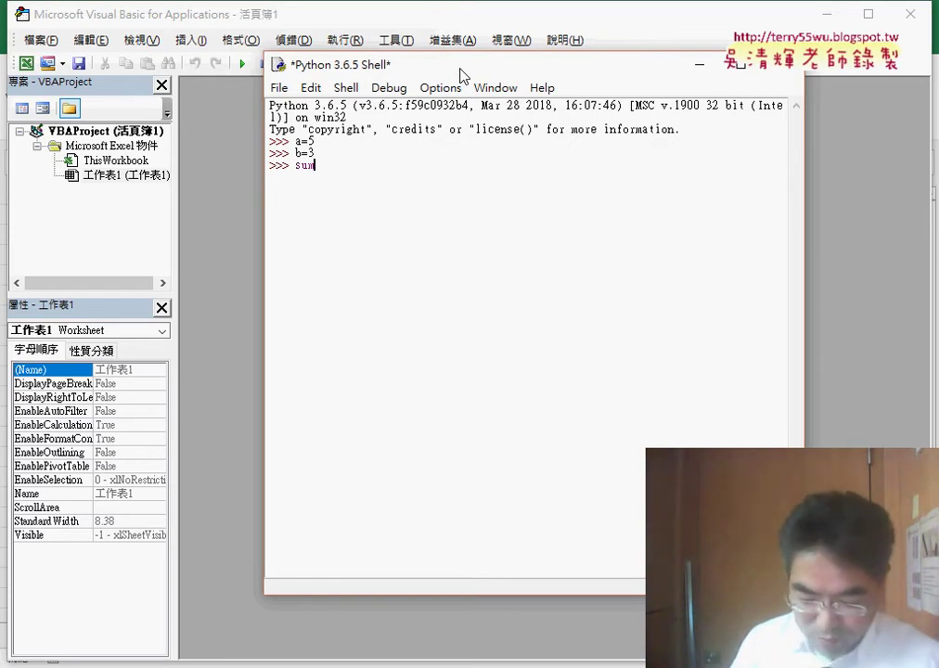
pyautogui.write('=a+b')
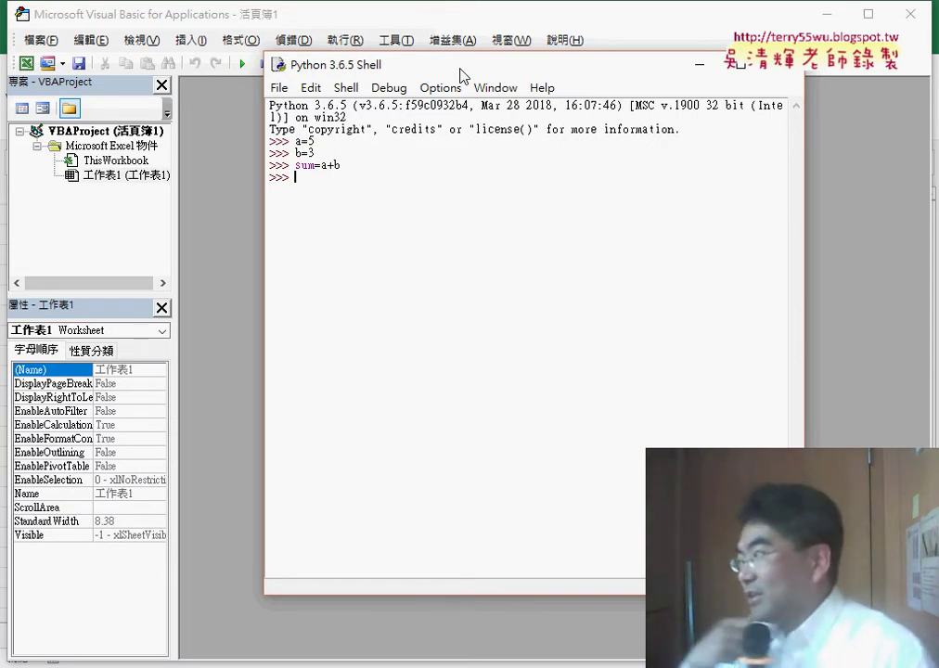
pyautogui.write('print')
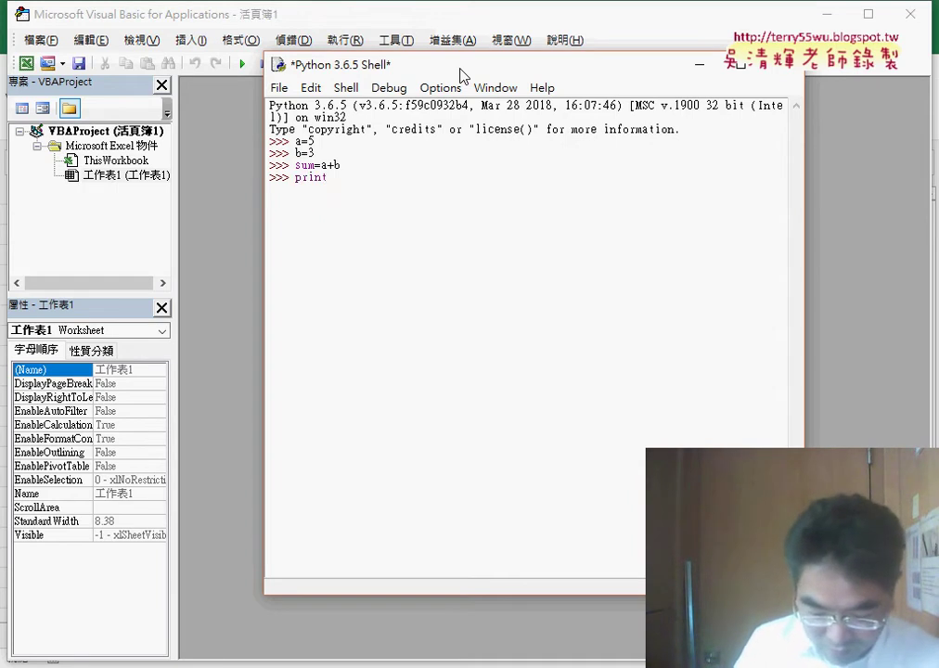
pyautogui.write('(')
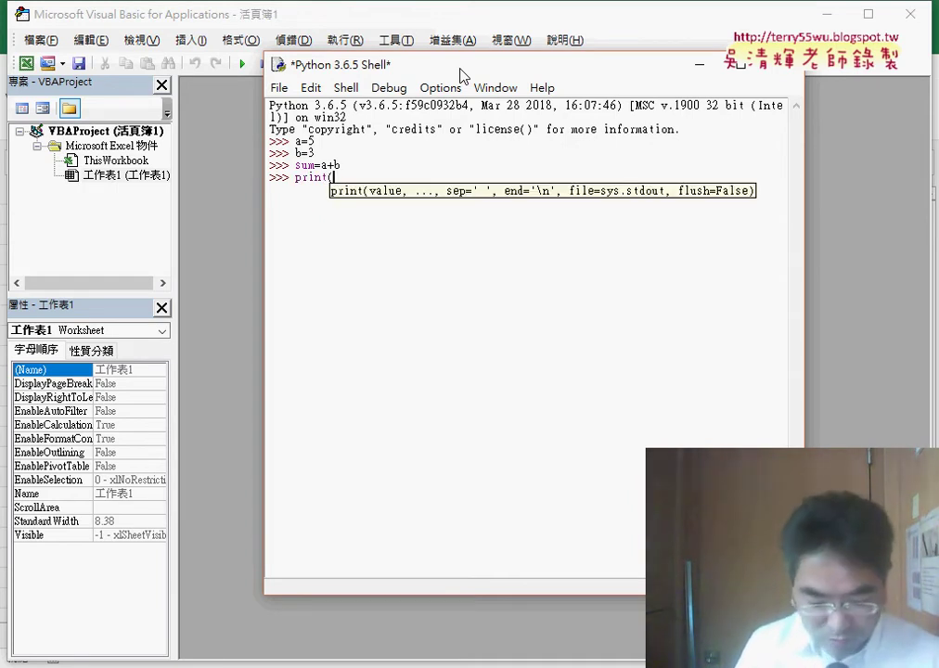
pyautogui.write('s')
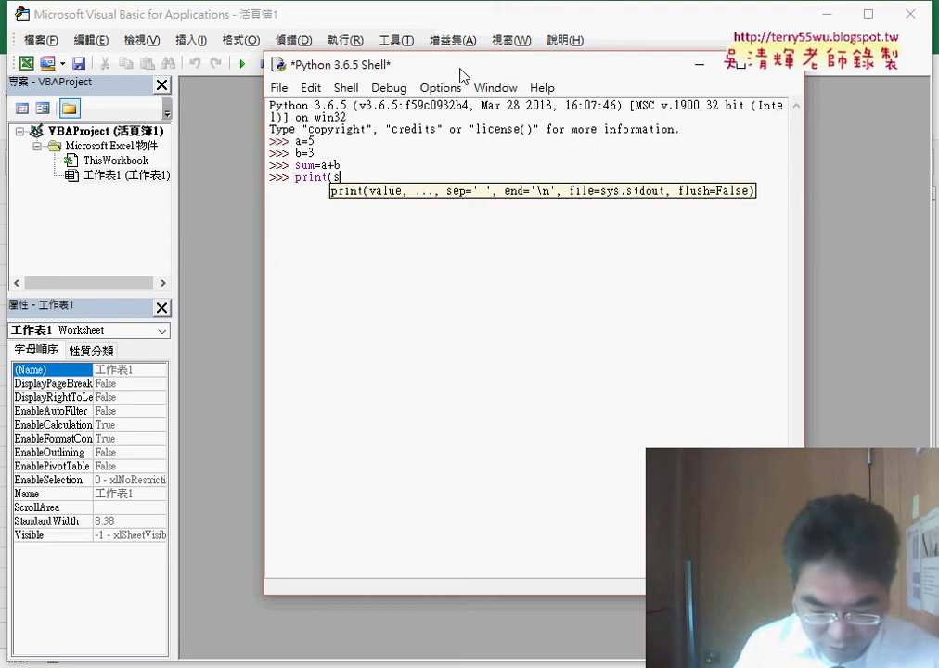
pyautogui.write('um)')
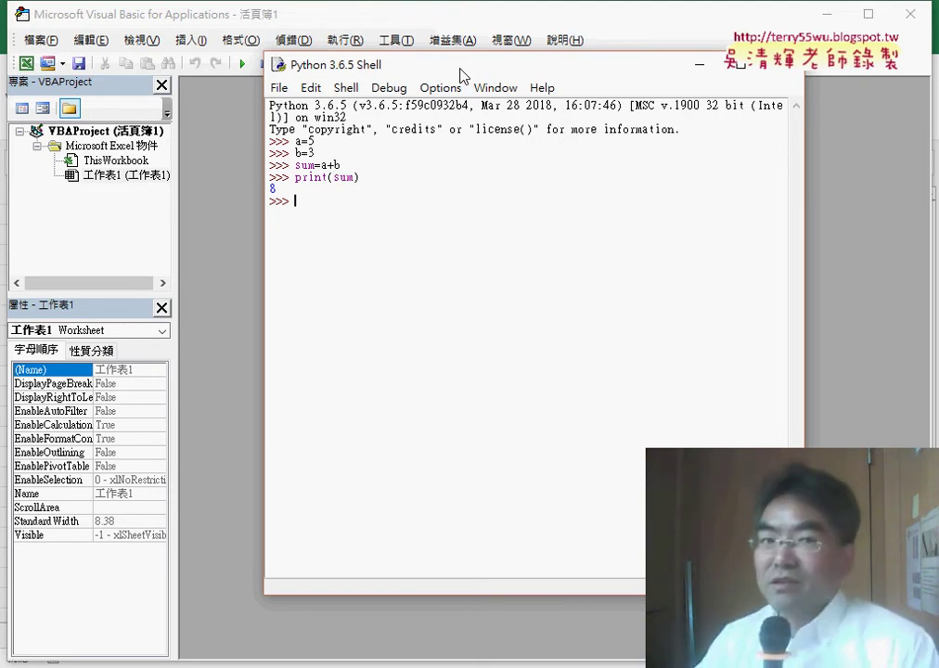
# Step: Insert a new module Module1 under ThisWorkbook and maximise its code window
pyautogui.click(706, 65)
pyautogui.click(116, 163)
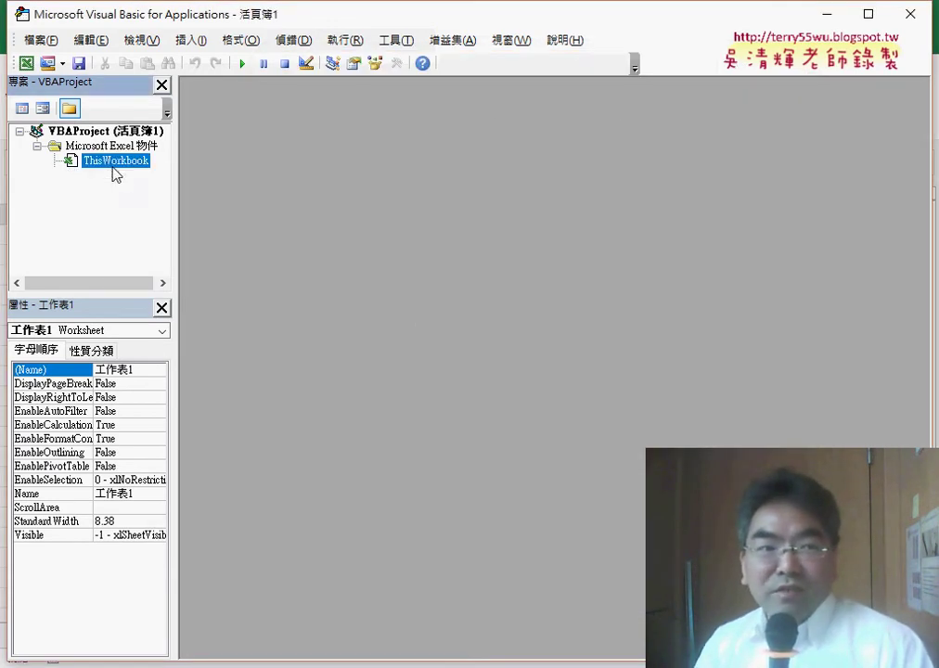
pyautogui.rightClick(113, 169)
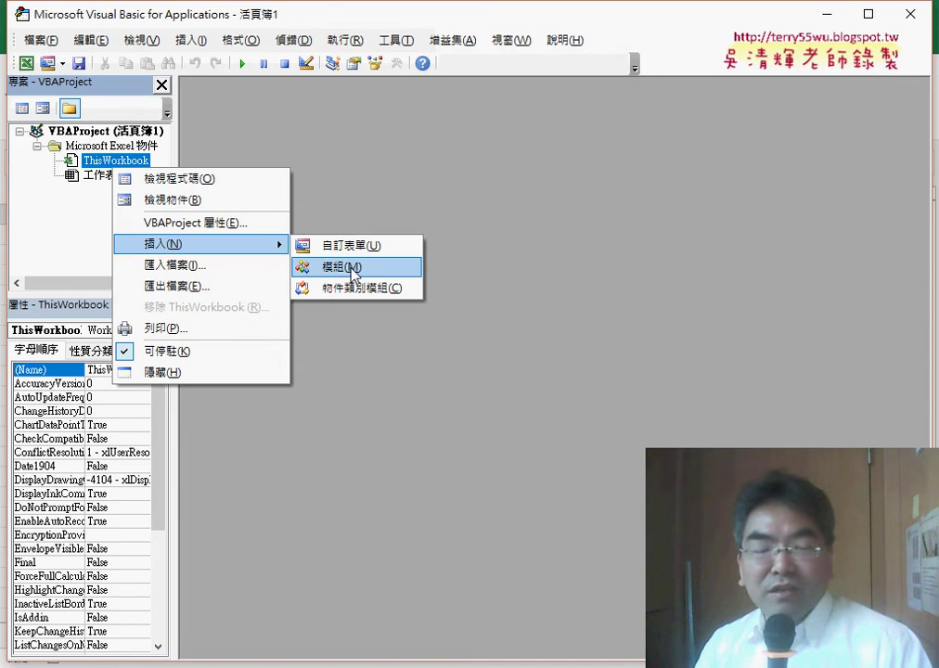
pyautogui.click(353, 268)
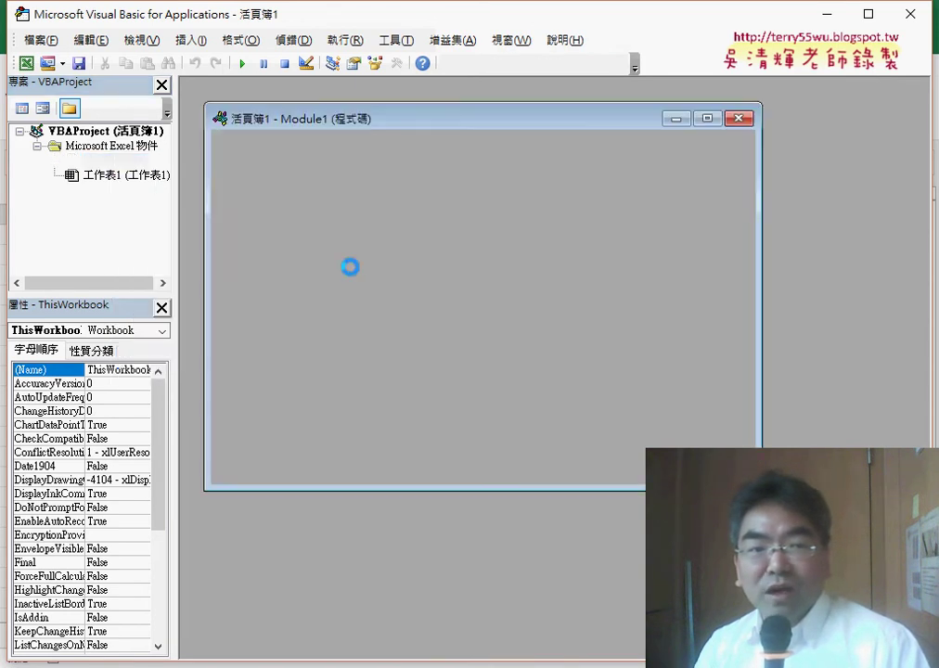
pyautogui.doubleClick(378, 119)
# Step: Add an empty procedure named aaa to Module1, then return to the Excel workbook
pyautogui.click(206, 40)
pyautogui.click(218, 59)
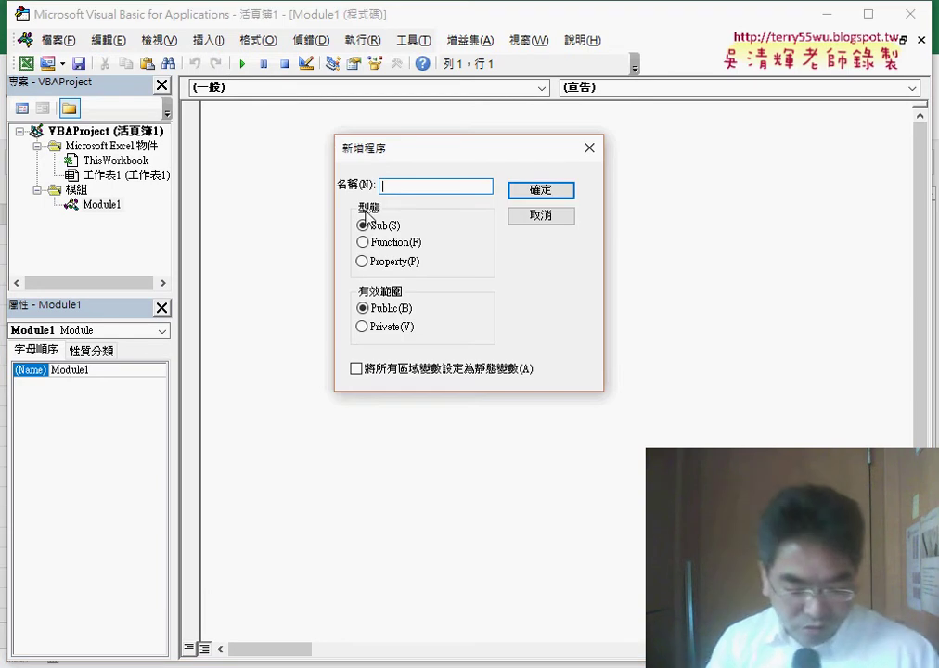
pyautogui.write('Yaaa')
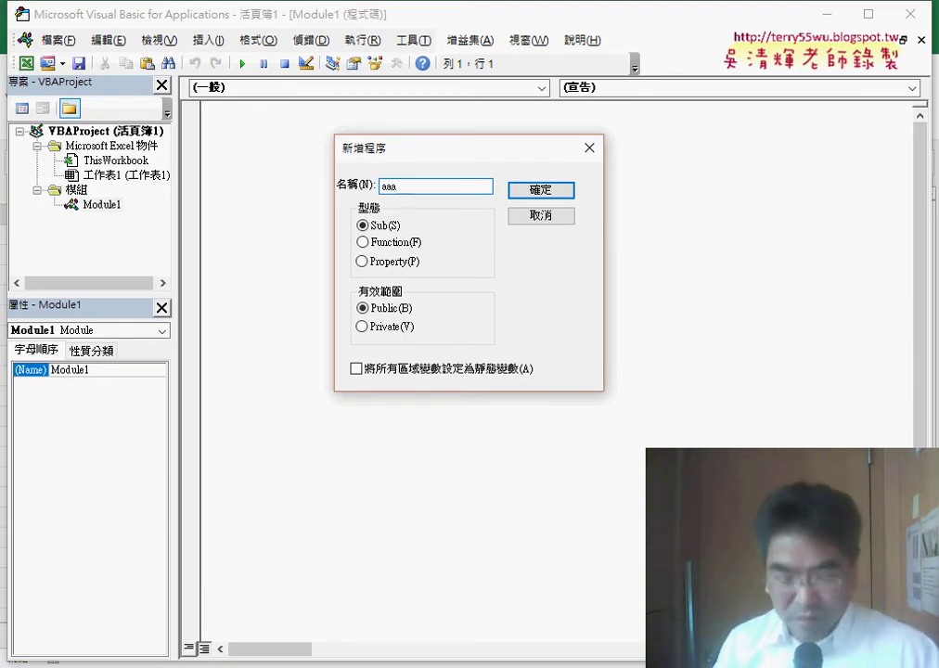
pyautogui.press('Return')
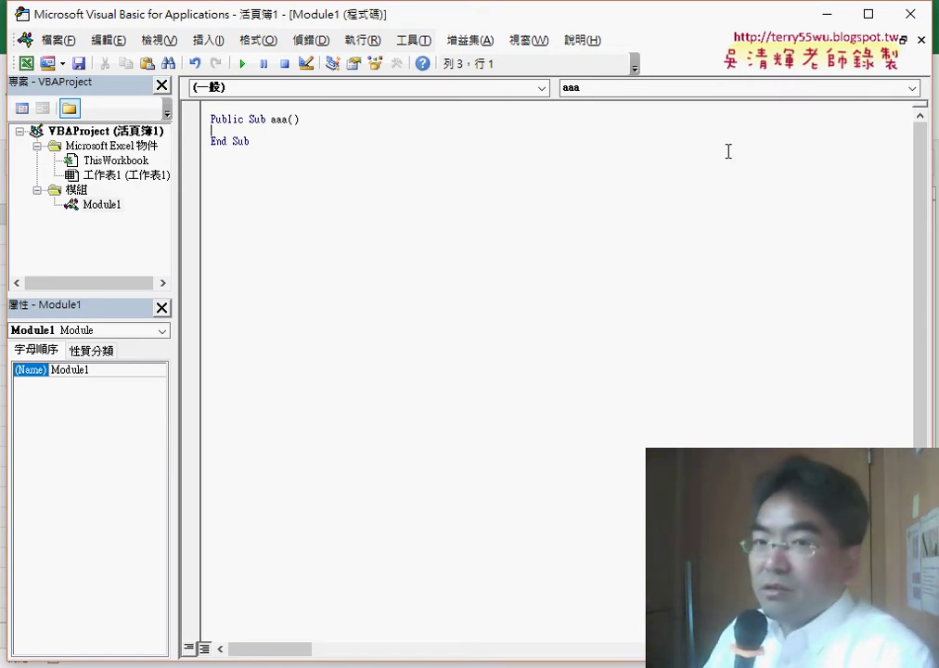
pyautogui.click(828, 14)
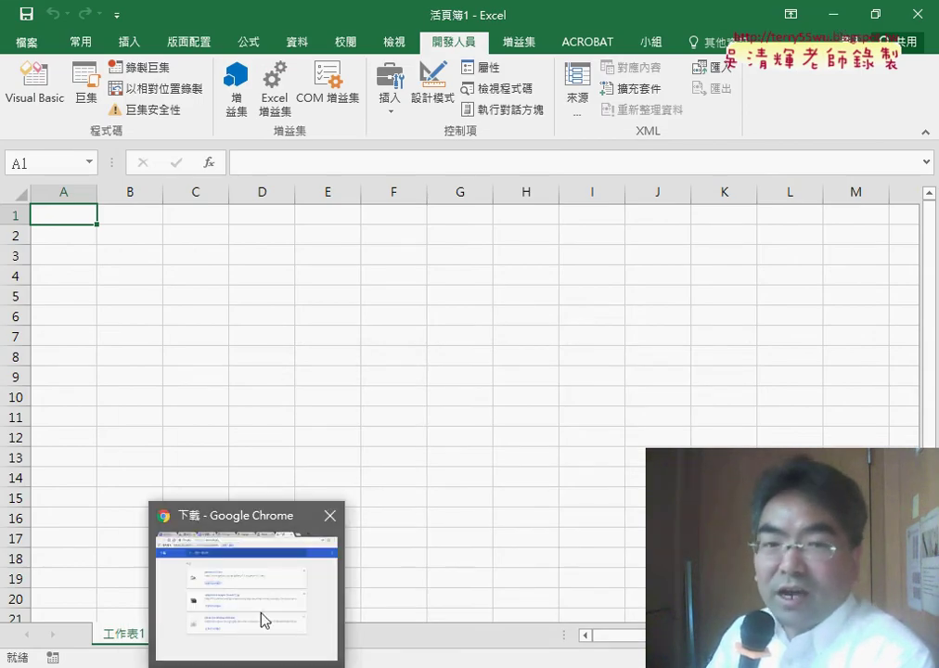
# Step: Bring the Chrome window forward and switch to the python.org Welcome tab
pyautogui.click(261, 617)
pyautogui.click(364, 15)
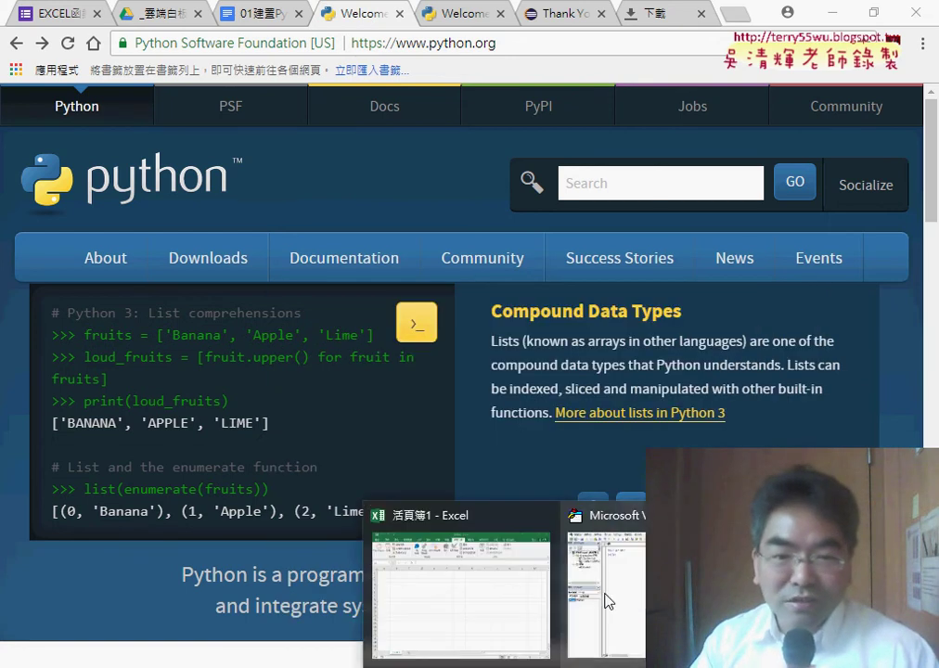
pyautogui.click(609, 591)
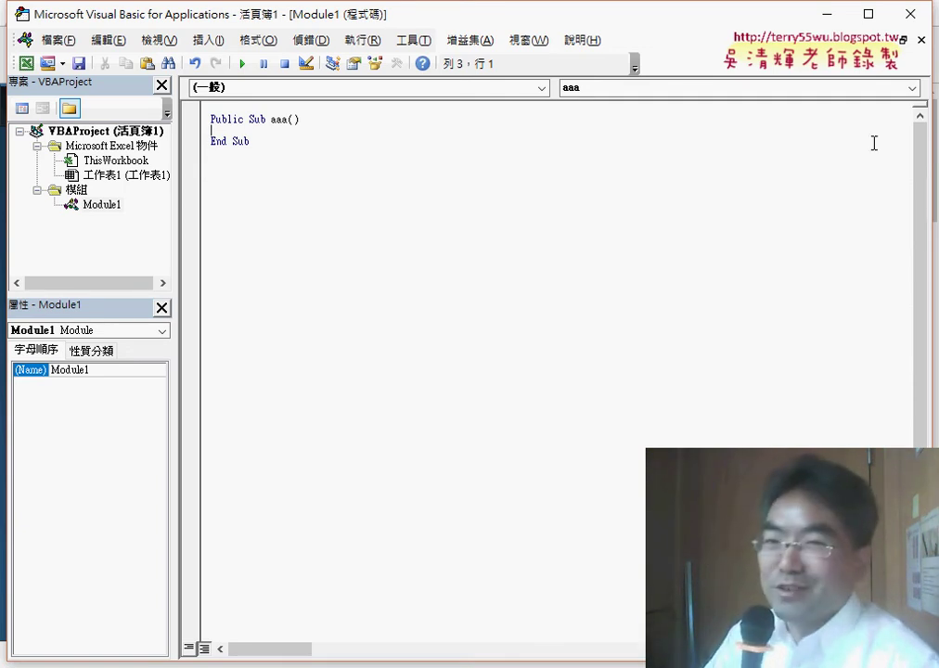
pyautogui.click(829, 14)
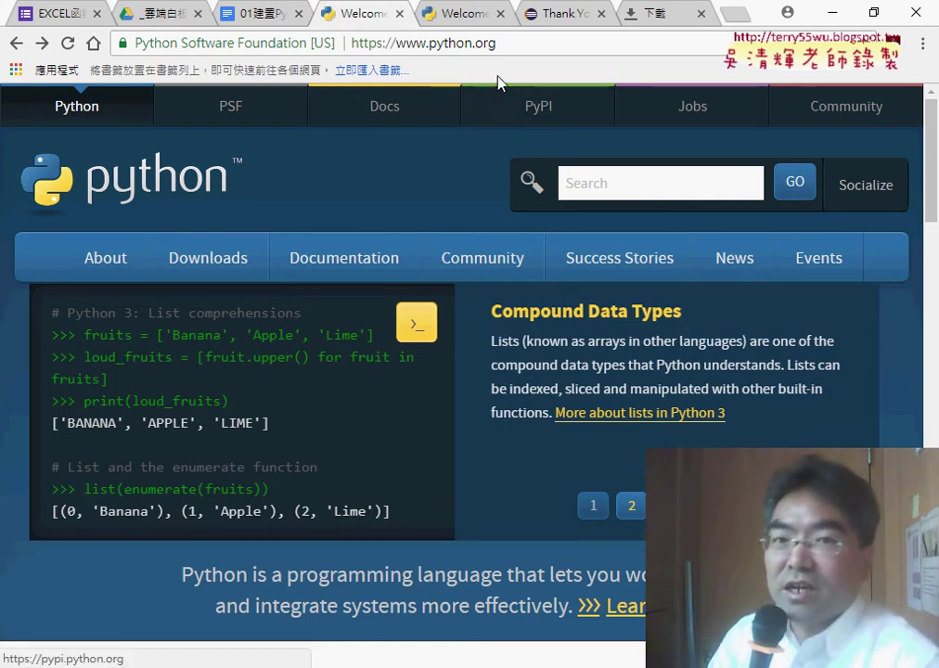
pyautogui.click(550, 20)
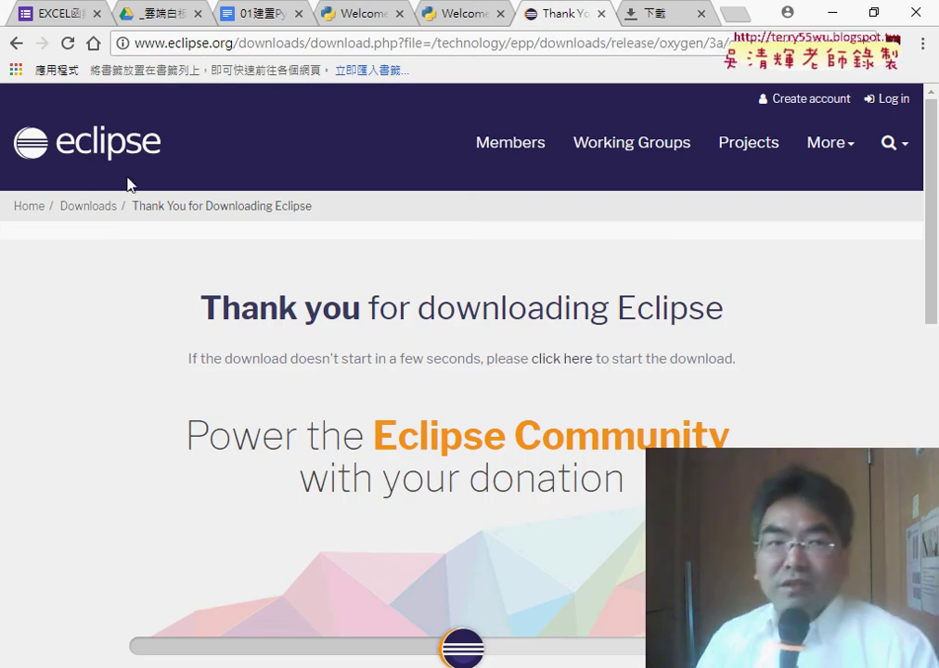
pyautogui.click(186, 43)
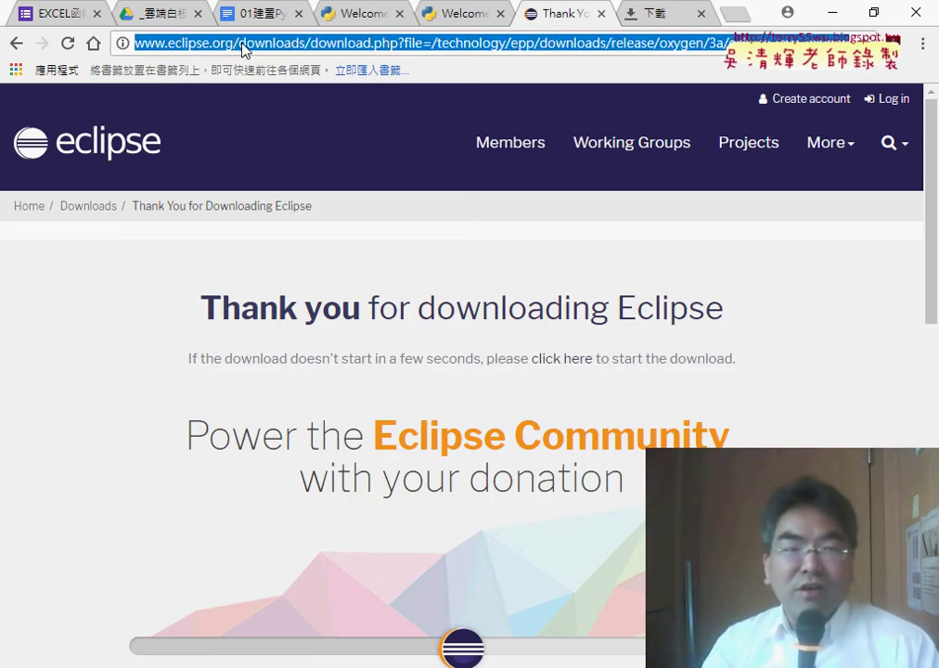
pyautogui.click(235, 44)
pyautogui.moveTo(234, 43); pyautogui.dragTo(914, 65)
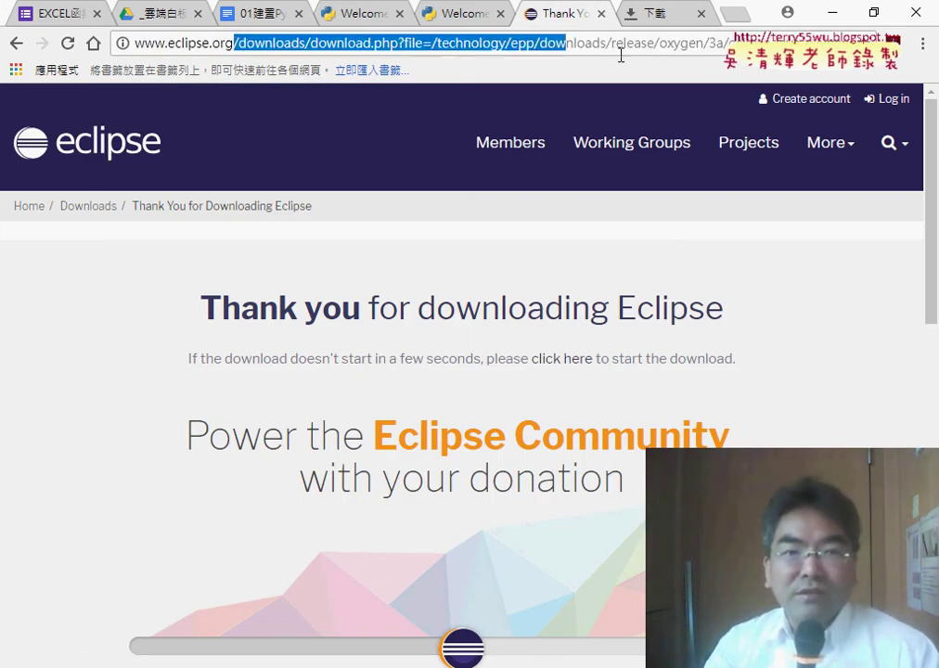
pyautogui.press('Delete')
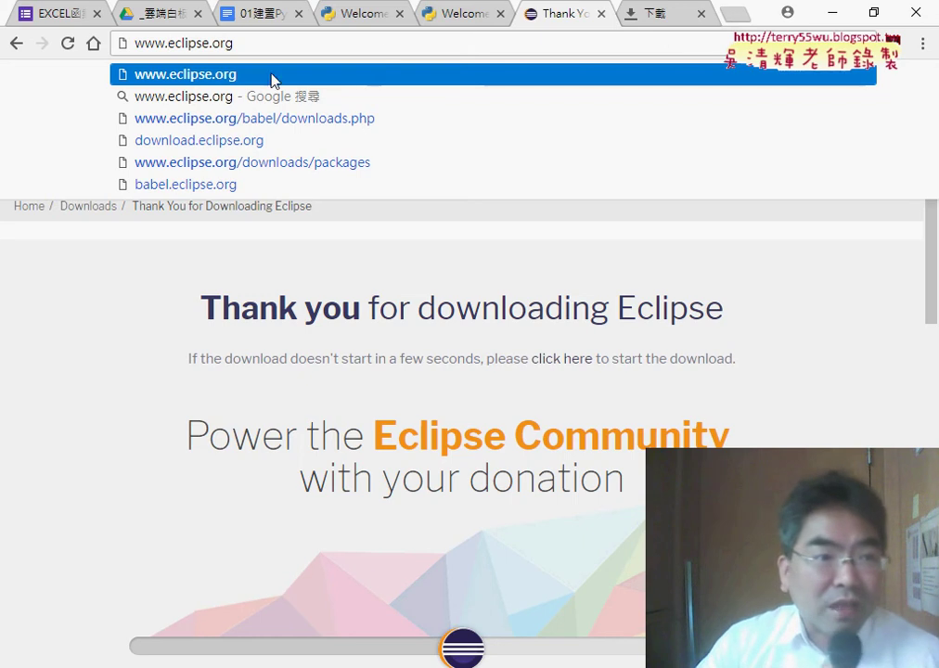
pyautogui.moveTo(183, 43); pyautogui.dragTo(207, 45)
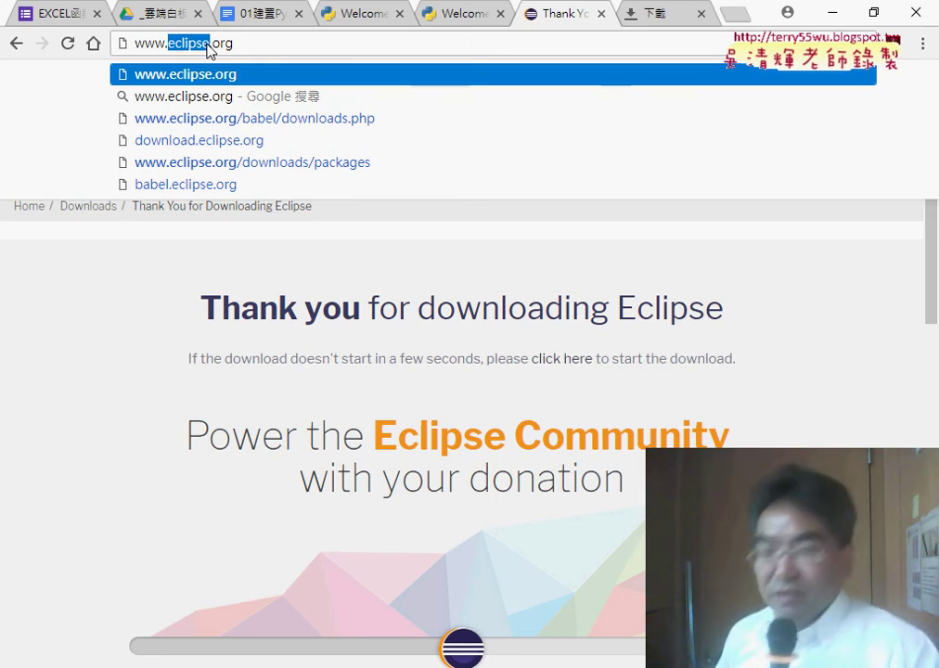
pyautogui.press('Return')
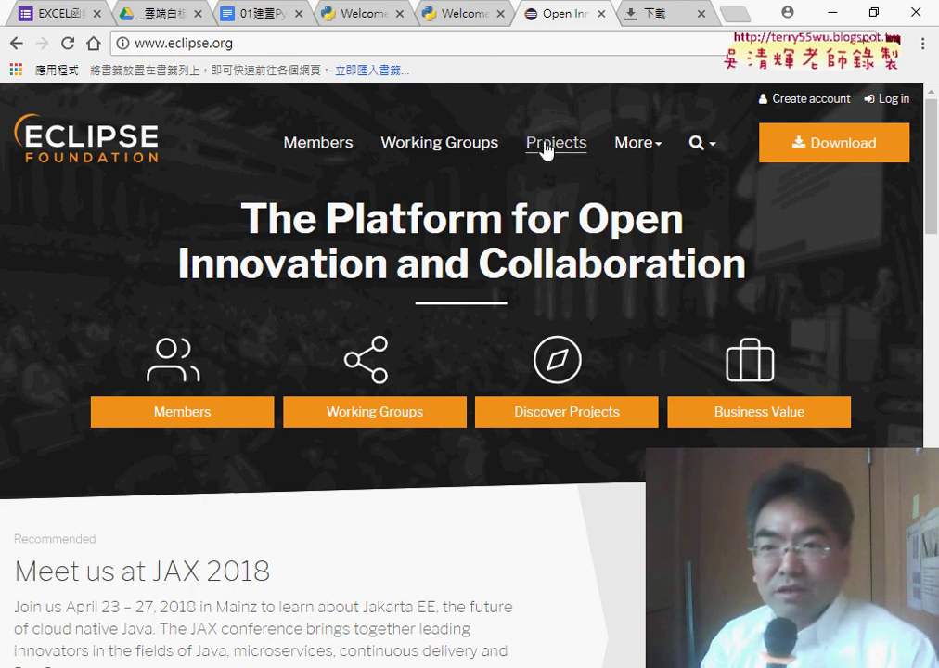
# Step: Open the eclipse.org Download page and scroll to the Get Eclipse OXYGEN section
pyautogui.click(824, 153)
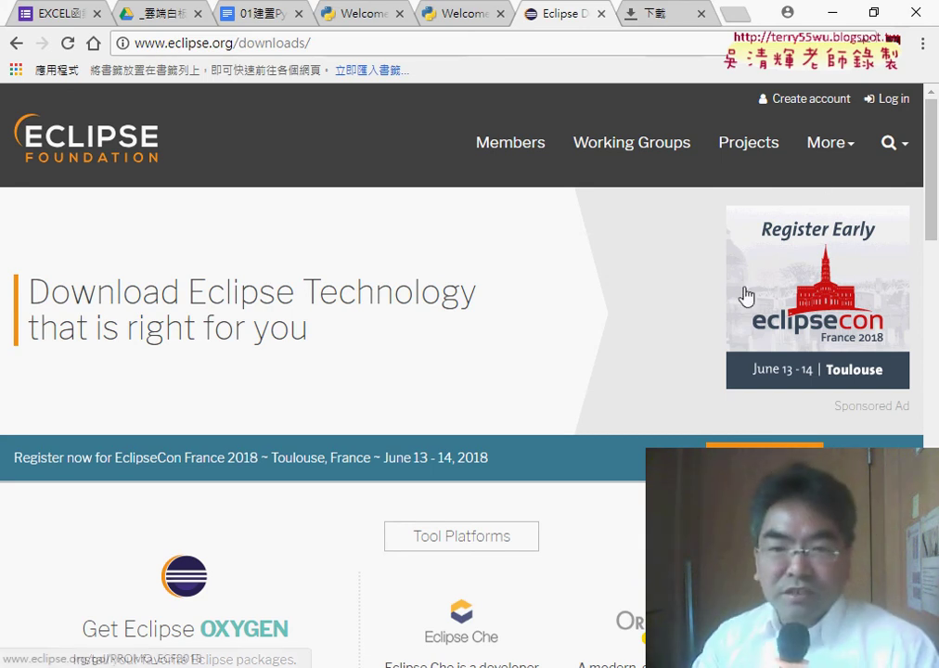
pyautogui.scroll(-3, 591, 325)
pyautogui.scroll(-2, 594, 325)
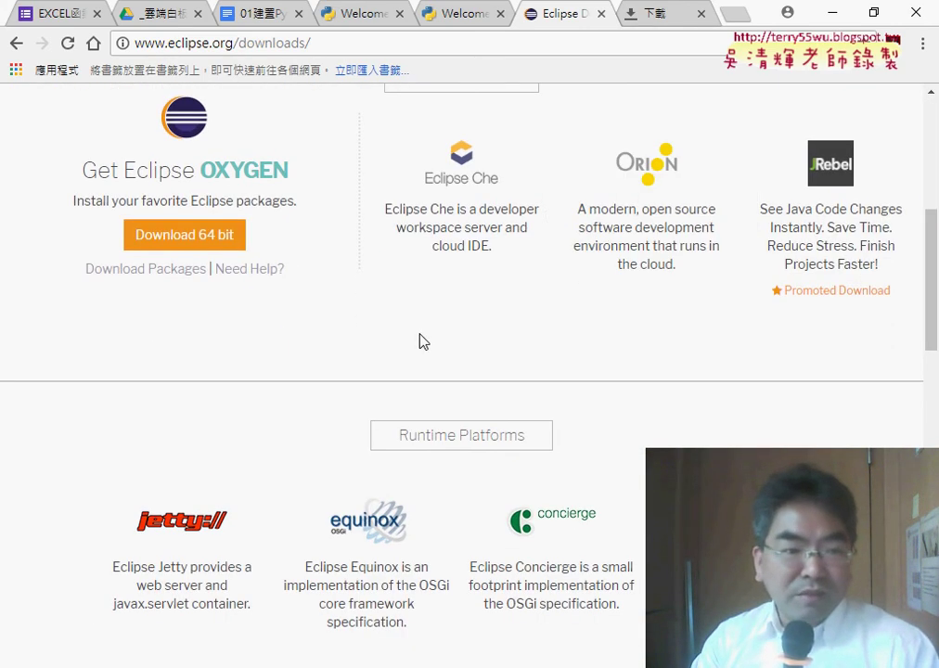
pyautogui.scroll(-3, 409, 341)
pyautogui.scroll(-2, 395, 340)
pyautogui.scroll(6, 394, 340)
pyautogui.scroll(4, 395, 340)
pyautogui.scroll(-4, 395, 340)
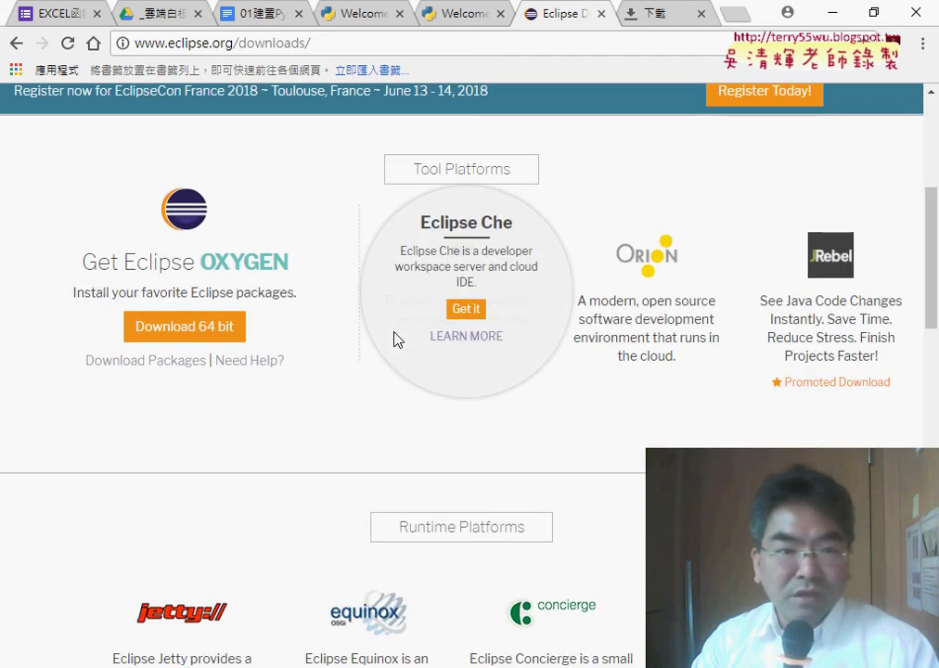
pyautogui.scroll(4, 288, 241)
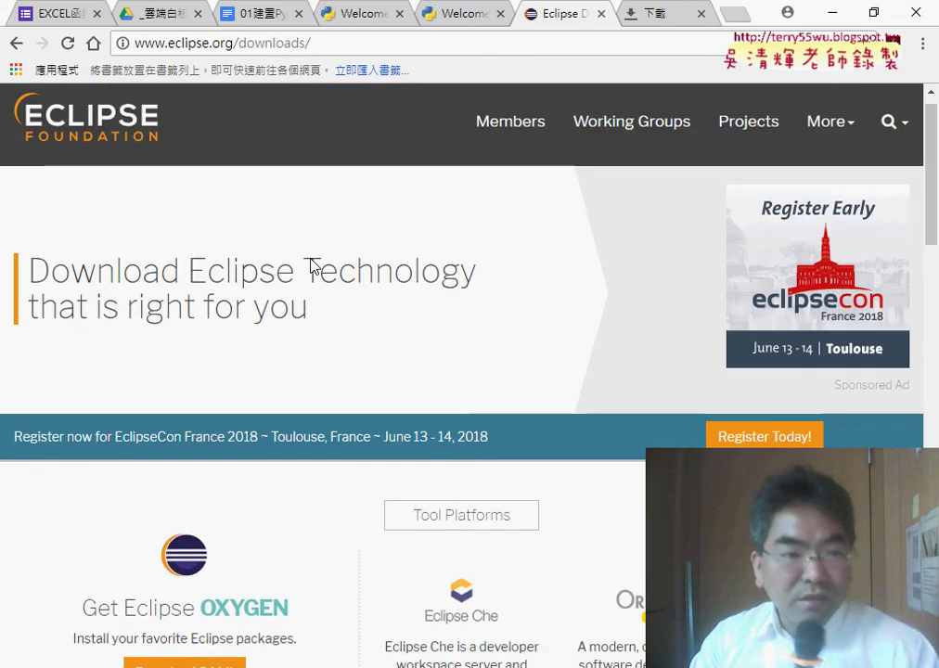
pyautogui.click(87, 151)
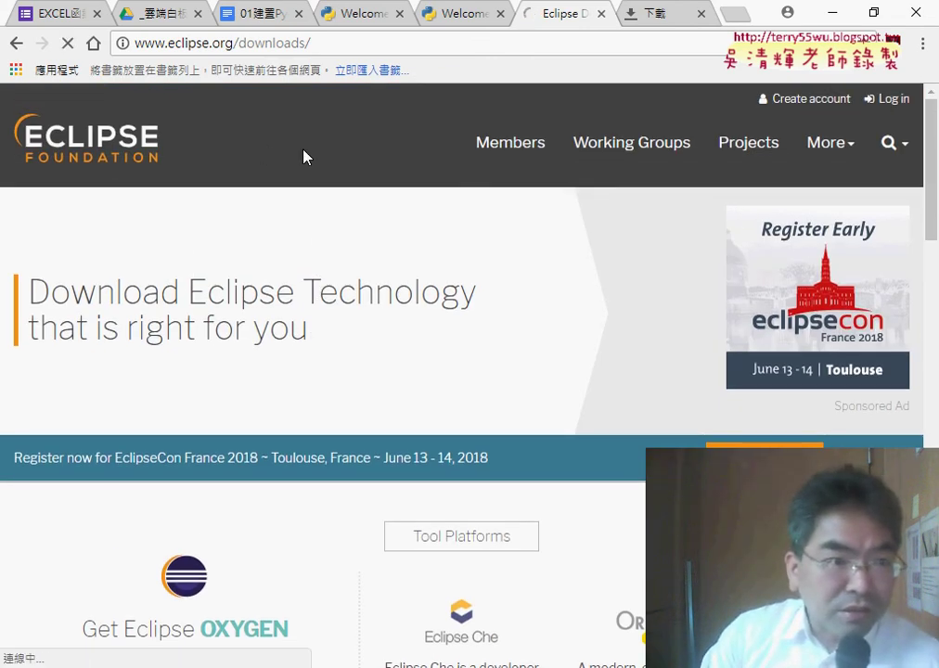
pyautogui.scroll(-1, 184, 270)
pyautogui.scroll(-4, 184, 270)
pyautogui.scroll(-4, 183, 270)
pyautogui.scroll(4, 184, 270)
pyautogui.scroll(5, 184, 273)
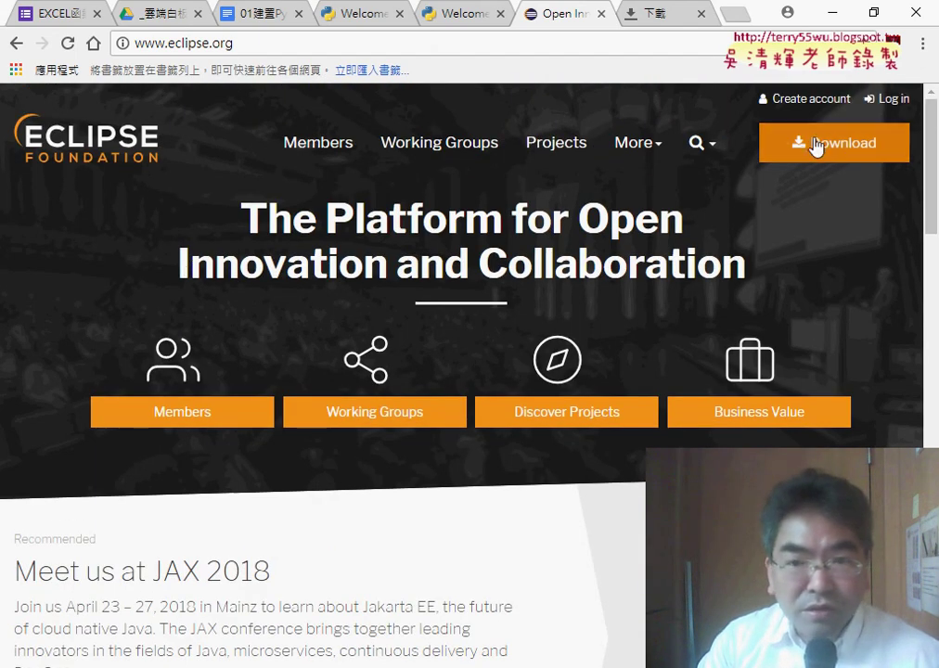
pyautogui.scroll(-5, 364, 353)
pyautogui.scroll(-6, 363, 347)
pyautogui.scroll(4, 362, 346)
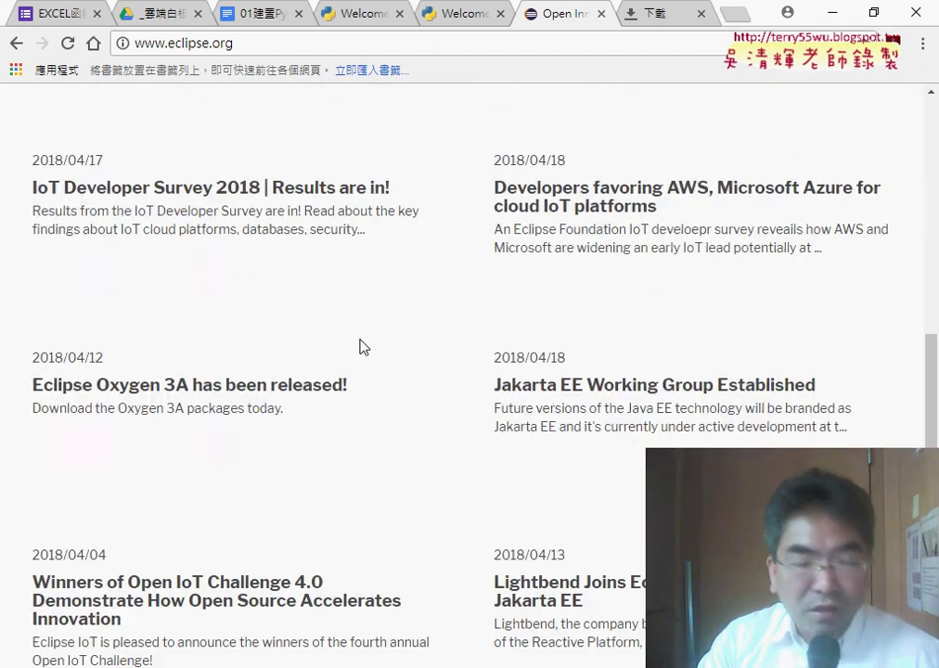
pyautogui.scroll(7, 363, 346)
pyautogui.click(815, 149)
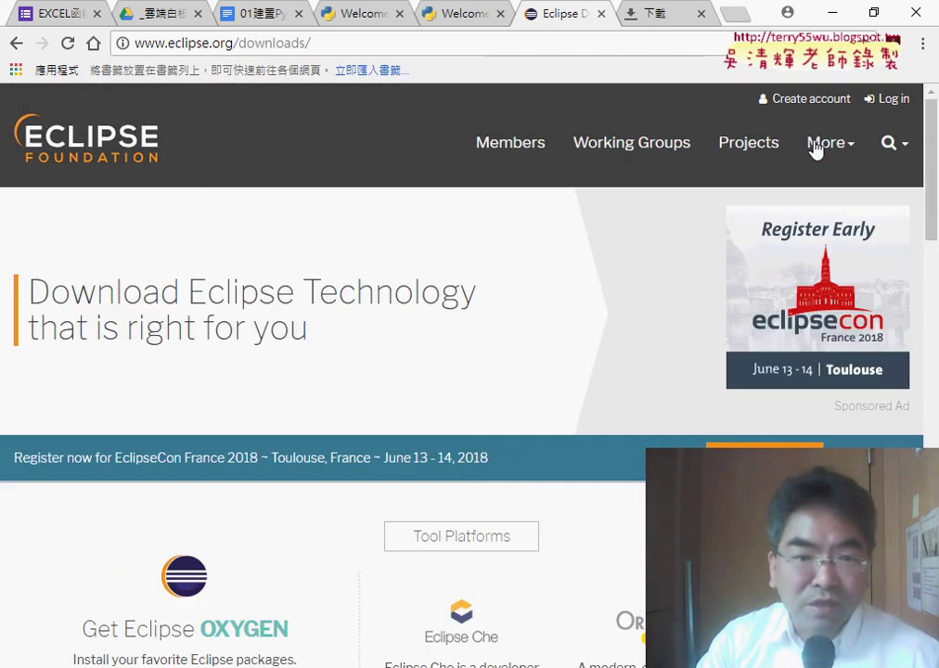
pyautogui.scroll(-5, 337, 421)
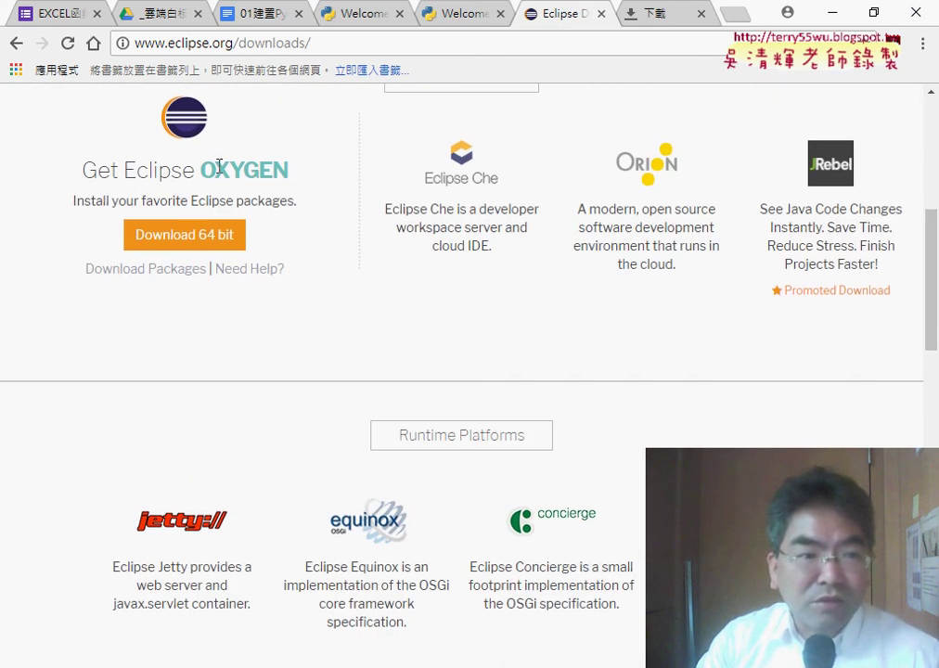
# Step: Open the Eclipse Oxygen.3a download packages list and scroll through the package options
pyautogui.click(148, 269)
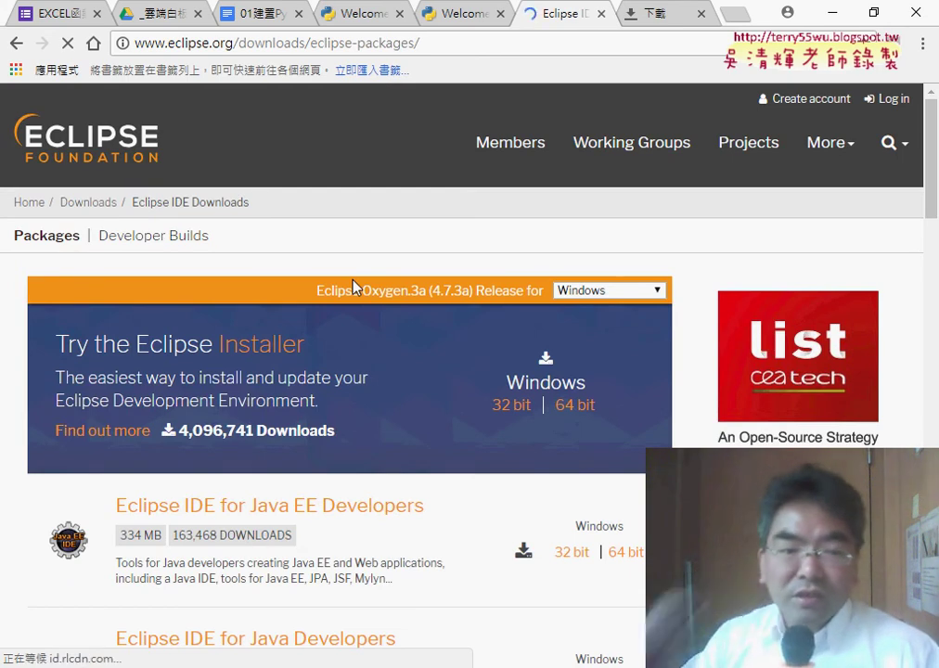
pyautogui.scroll(-3, 408, 309)
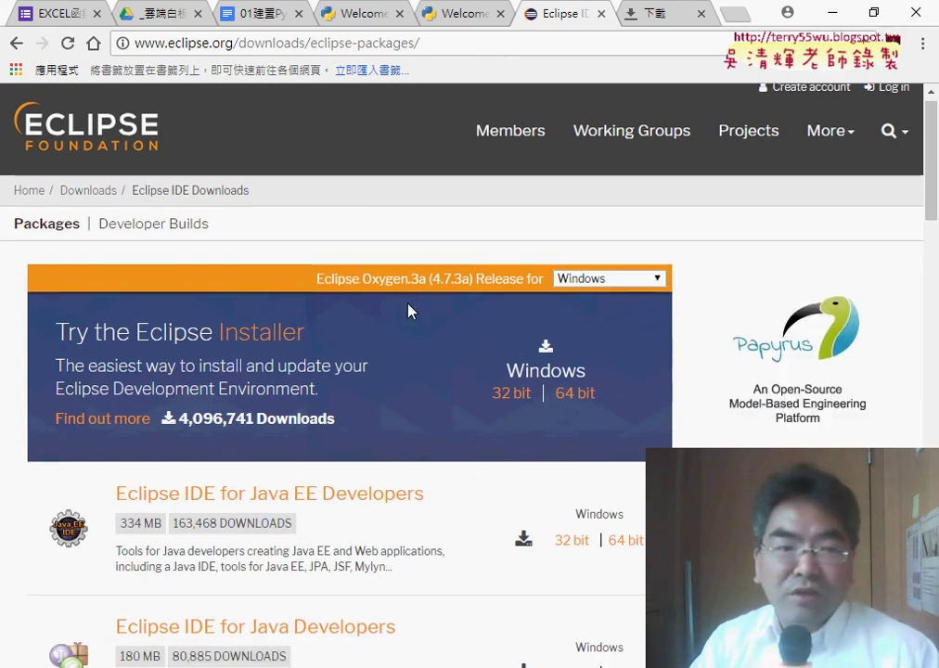
pyautogui.scroll(-1, 412, 311)
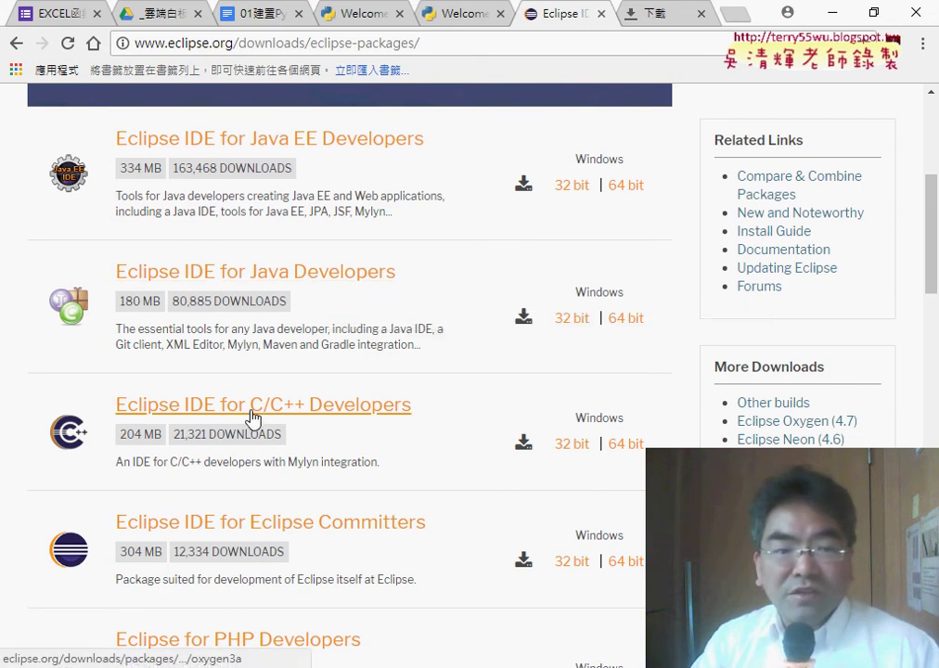
pyautogui.scroll(-3, 298, 418)
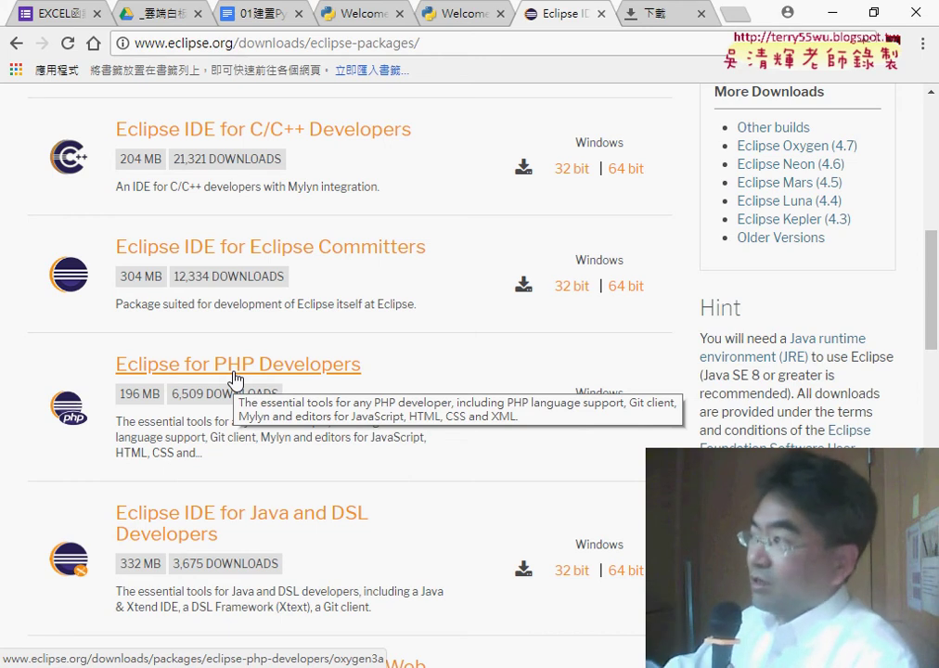
pyautogui.scroll(4, 236, 378)
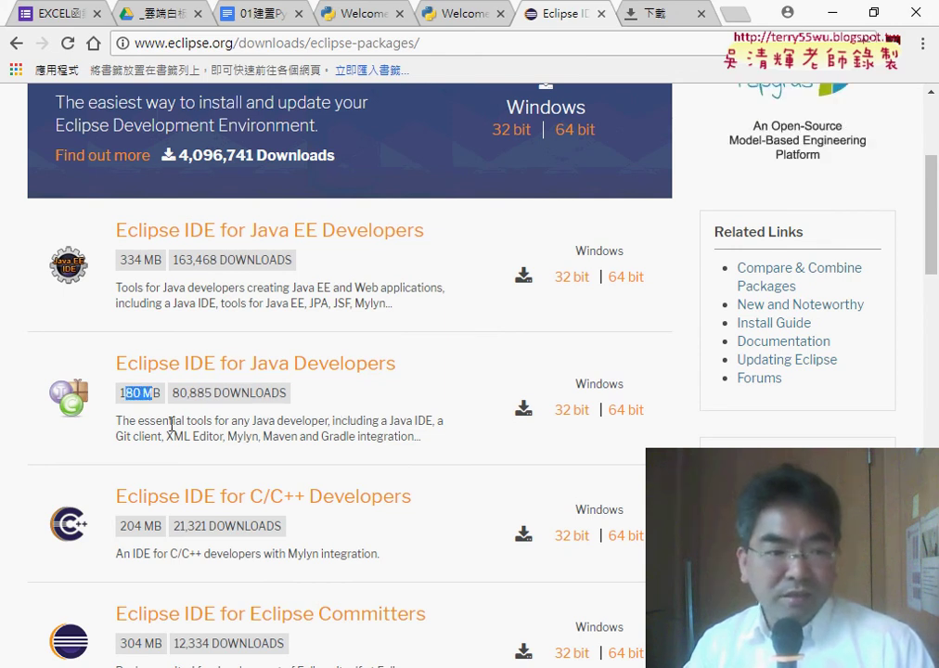
pyautogui.scroll(-1, 162, 423)
pyautogui.scroll(-1, 154, 447)
pyautogui.scroll(-2, 162, 399)
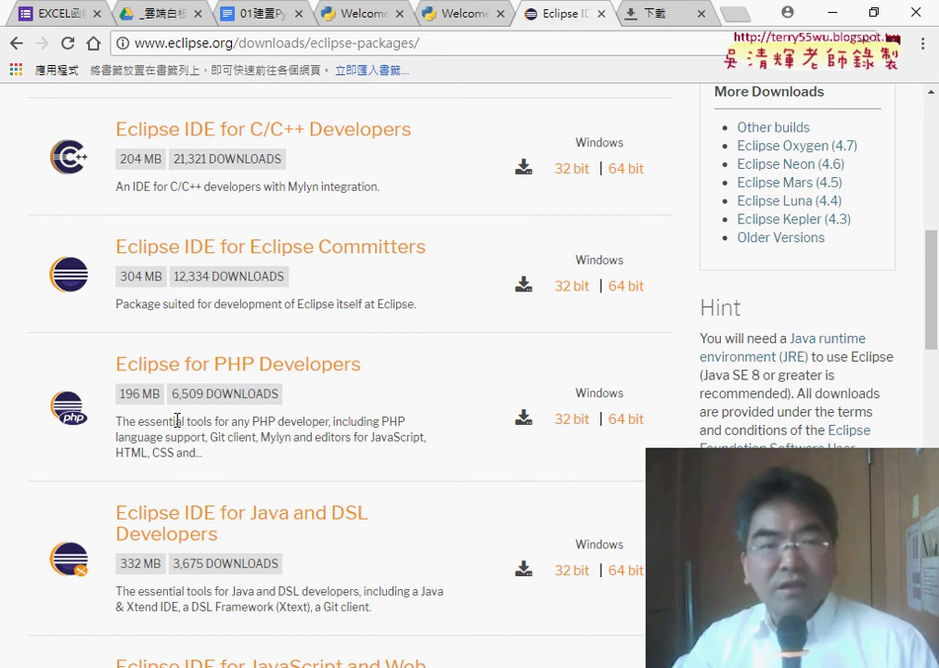
pyautogui.scroll(4, 176, 421)
pyautogui.scroll(2, 176, 421)
pyautogui.scroll(-1, 167, 506)
# Step: Select the 'Eclipse IDE for Java Developers' title and bring up Chrome's downloads list
pyautogui.moveTo(397, 455); pyautogui.dragTo(130, 457)
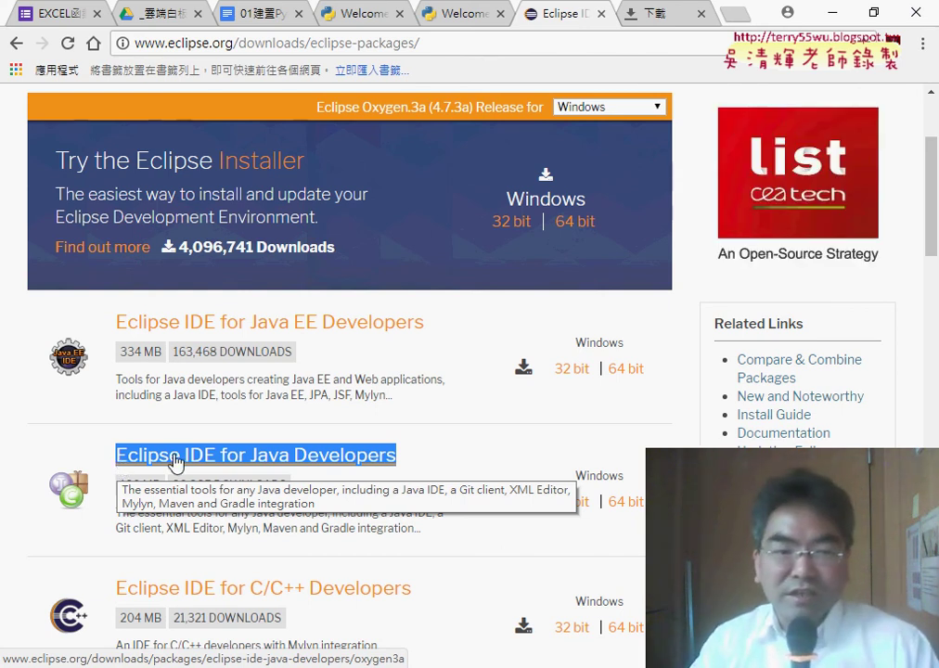
pyautogui.scroll(-3, 430, 465)
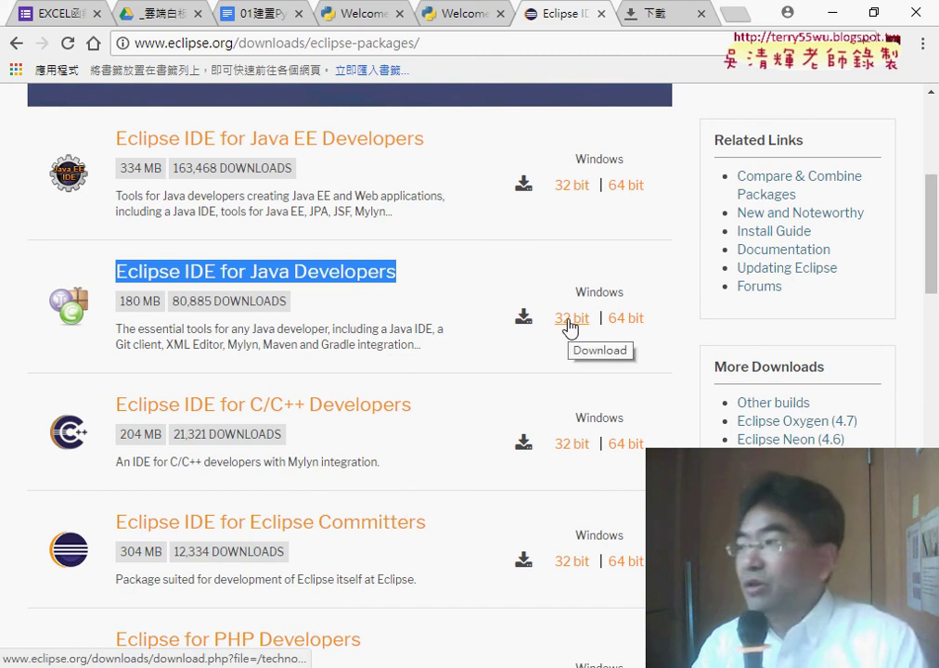
pyautogui.click(649, 16)
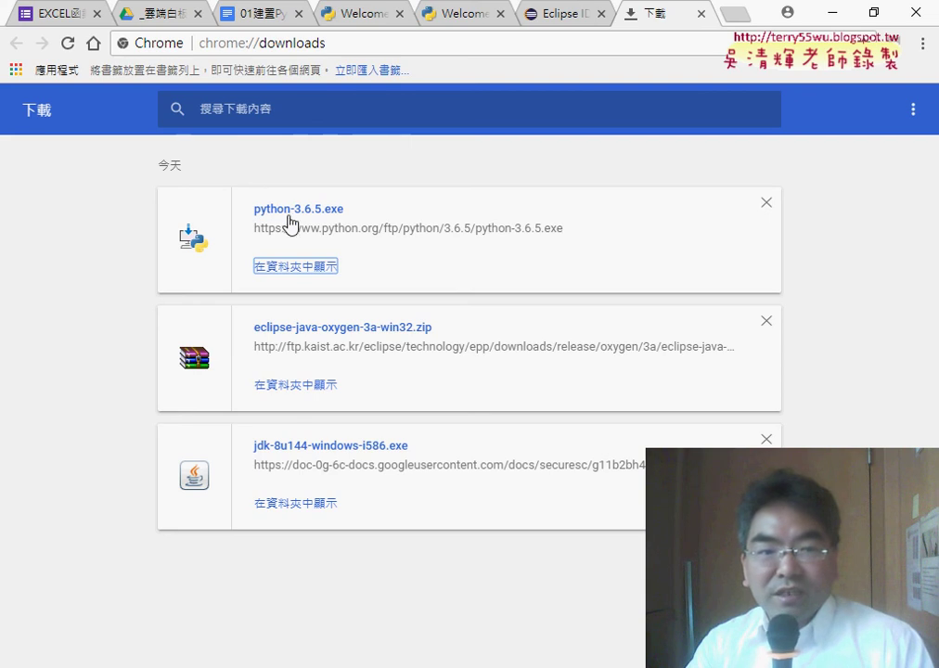
# Step: Show the downloaded eclipse-java-oxygen-3a-win32 zip in its folder and copy it
pyautogui.click(303, 393)
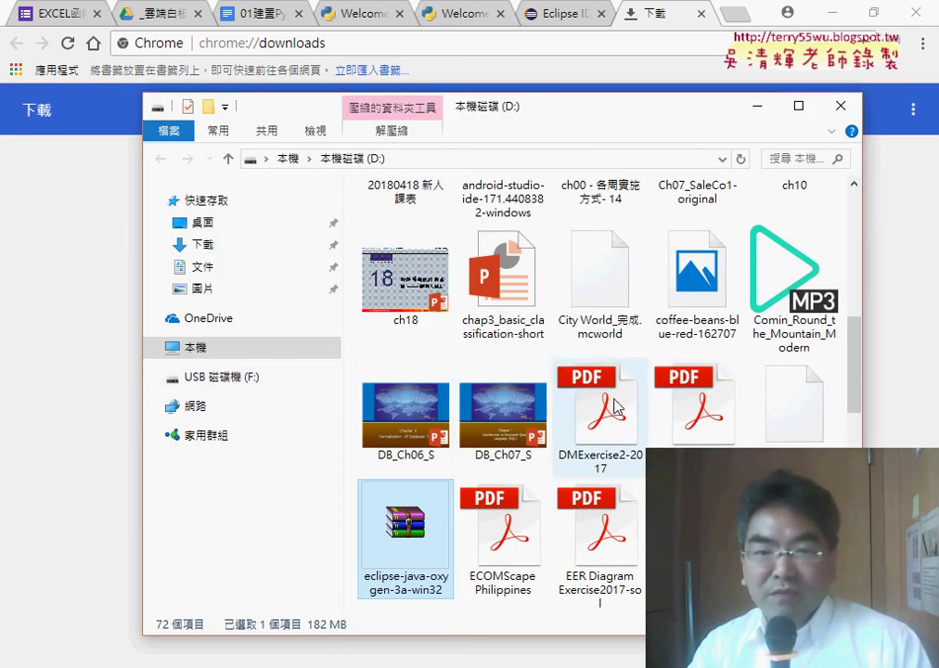
pyautogui.scroll(-10, 612, 400)
pyautogui.scroll(-2, 596, 381)
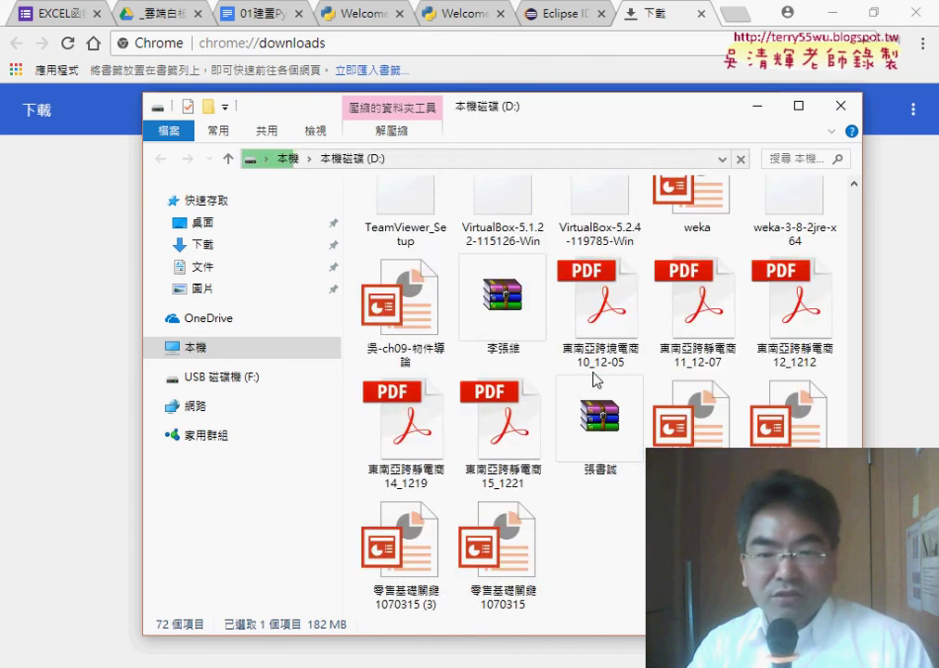
pyautogui.scroll(10, 596, 380)
pyautogui.scroll(5, 596, 380)
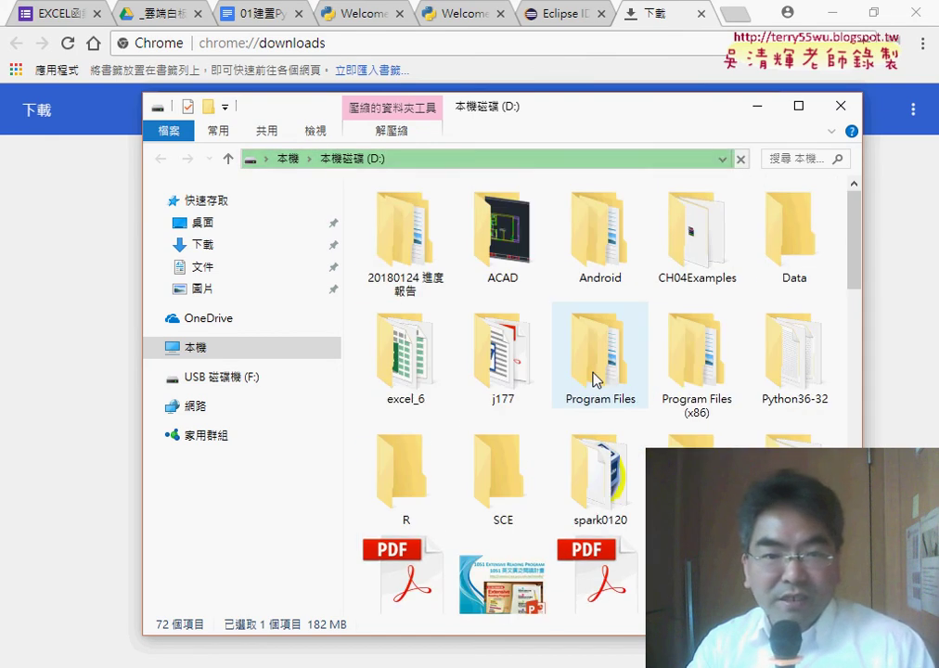
pyautogui.scroll(-2, 597, 379)
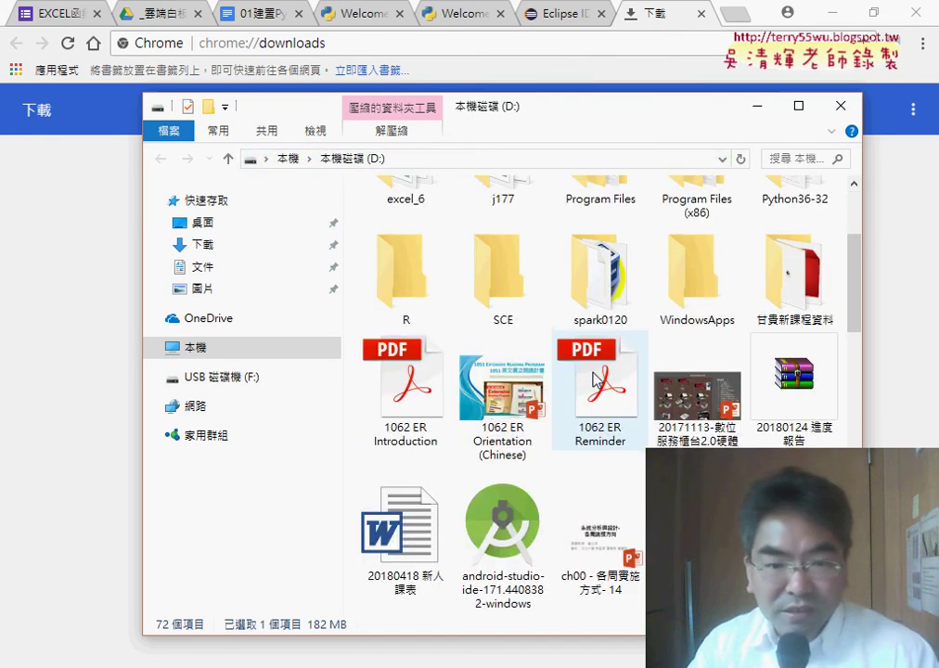
pyautogui.click(834, 108)
pyautogui.click(293, 385)
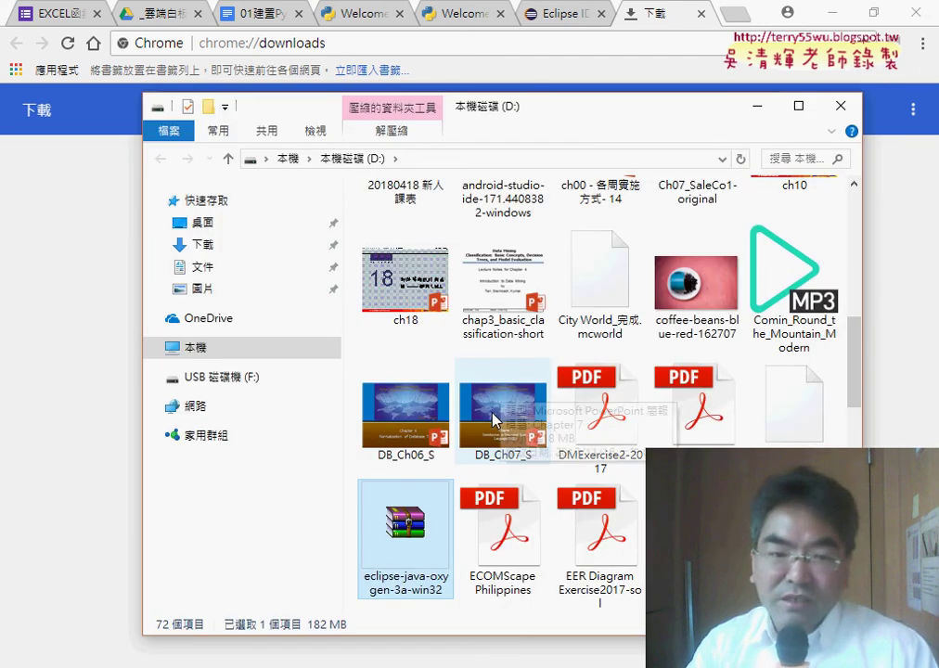
pyautogui.rightClick(408, 521)
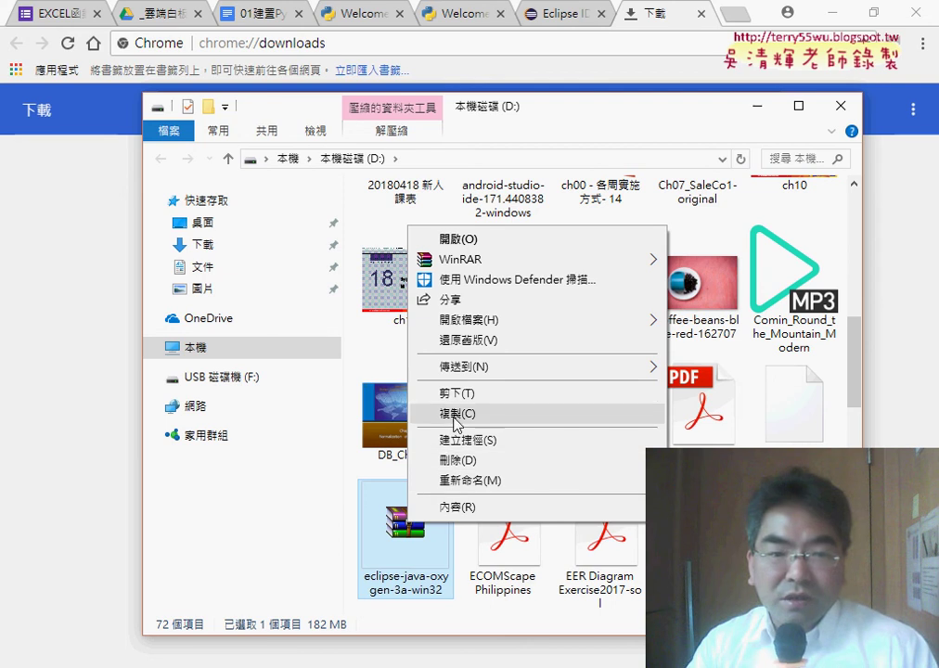
pyautogui.click(455, 413)
# Step: Paste the zip onto drive D:, switch to Details view, and select the copy
pyautogui.click(341, 159)
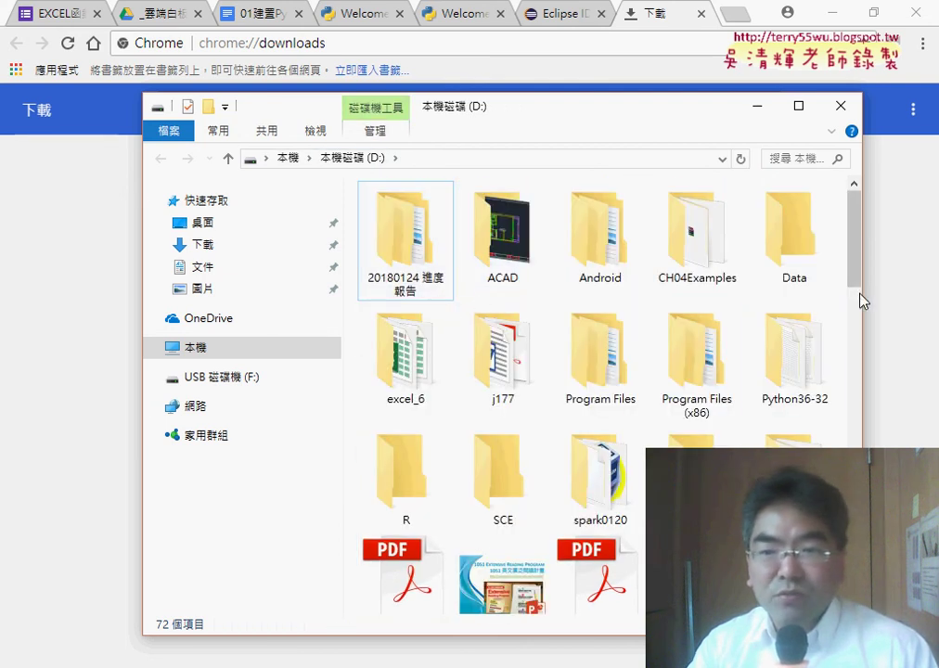
pyautogui.scroll(-10, 669, 279)
pyautogui.scroll(-3, 668, 279)
pyautogui.scroll(-2, 668, 279)
pyautogui.rightClick(650, 285)
pyautogui.click(705, 433)
pyautogui.hotkey('ctrl', 'shift', '6')
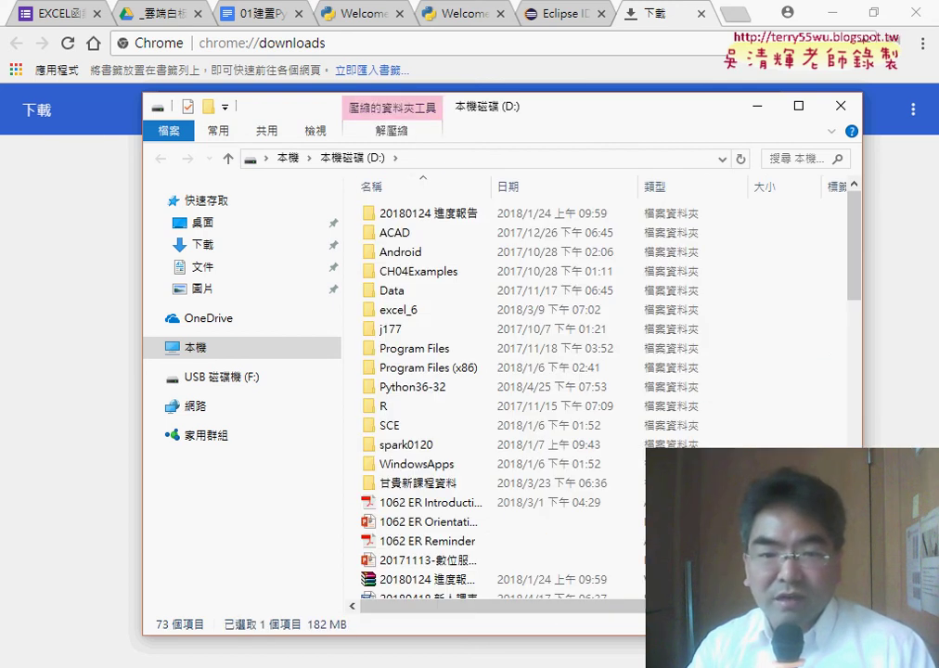
pyautogui.scroll(-4, 427, 543)
pyautogui.scroll(-9, 427, 543)
pyautogui.scroll(-5, 427, 539)
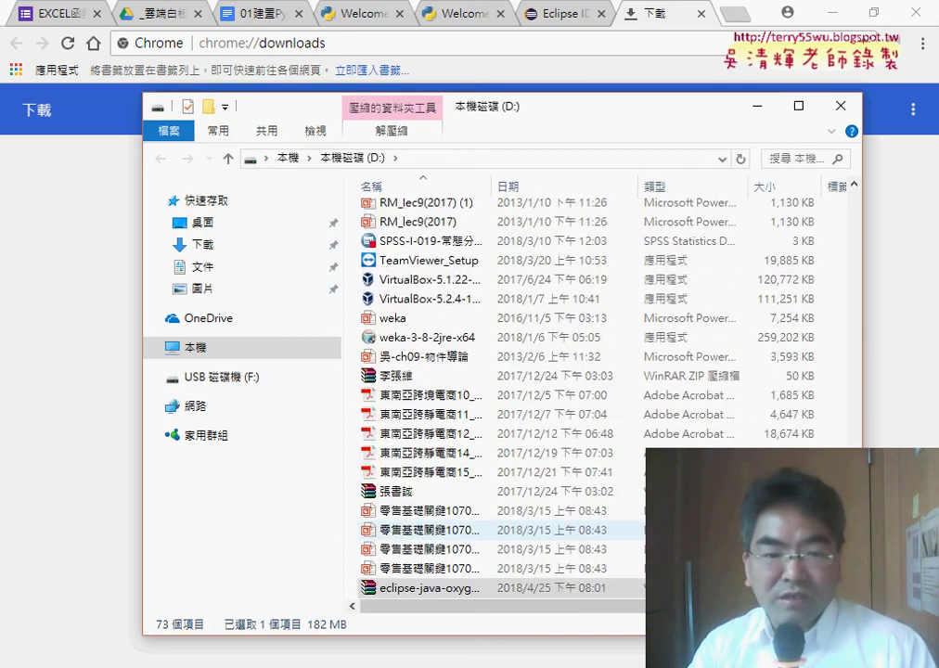
pyautogui.click(409, 592)
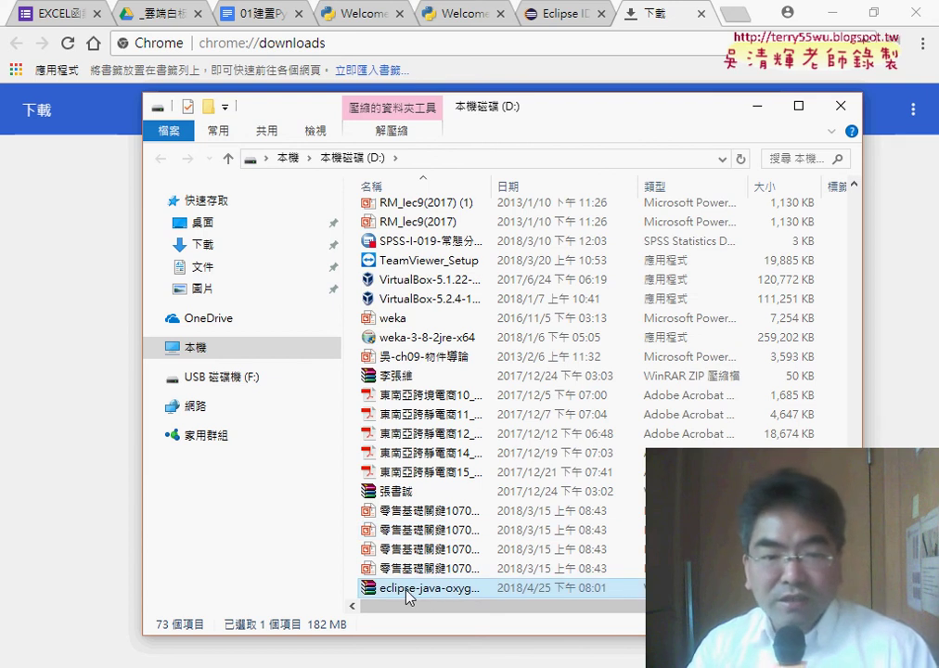
# Step: Extract the Eclipse zip in place on D: using WinRAR's 解壓縮至此 option
pyautogui.rightClick(374, 597)
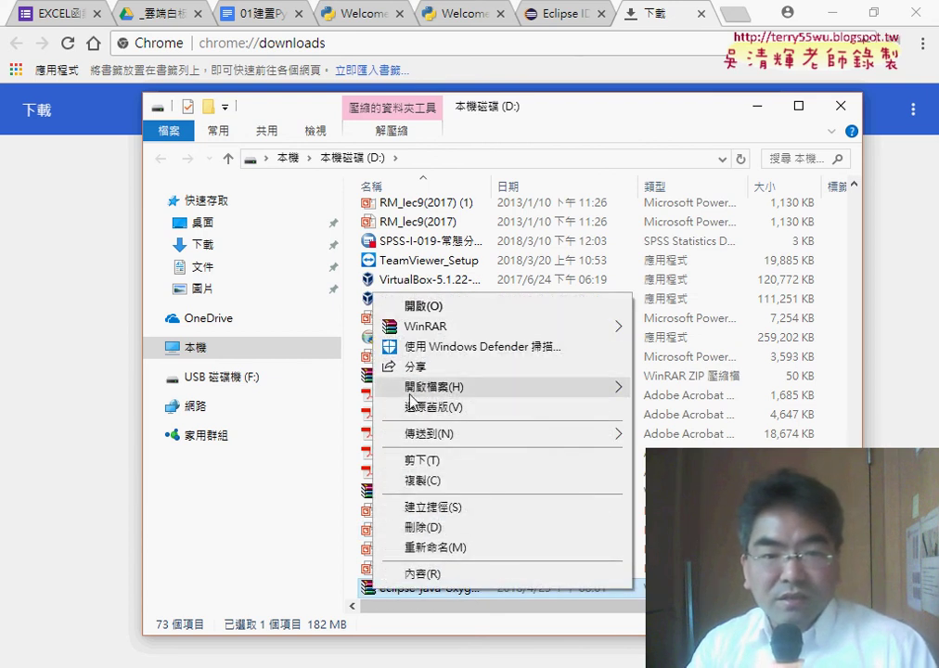
pyautogui.moveTo(501, 326)
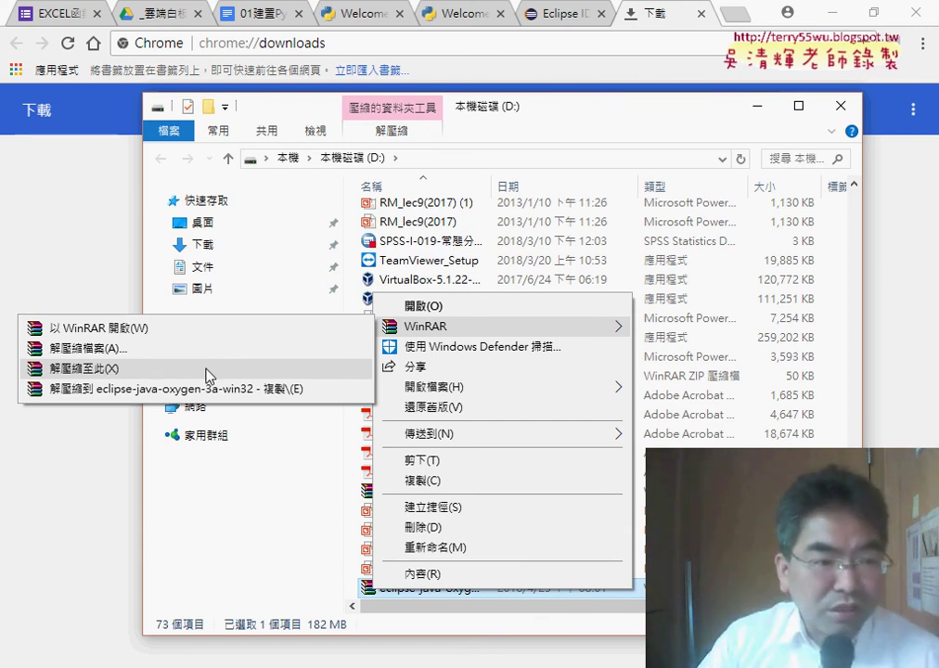
pyautogui.click(208, 368)
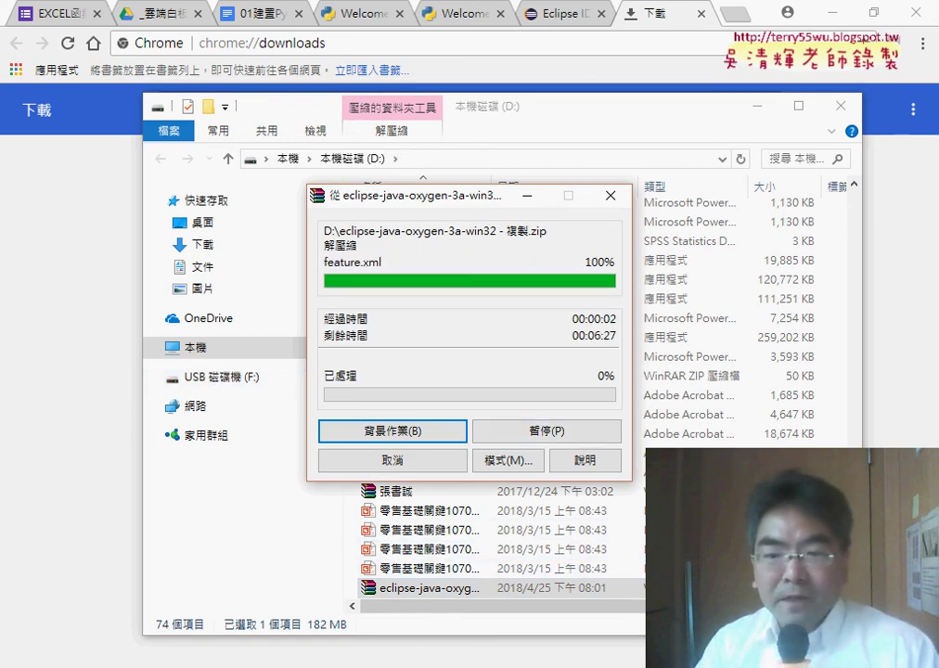
pyautogui.click(402, 593)
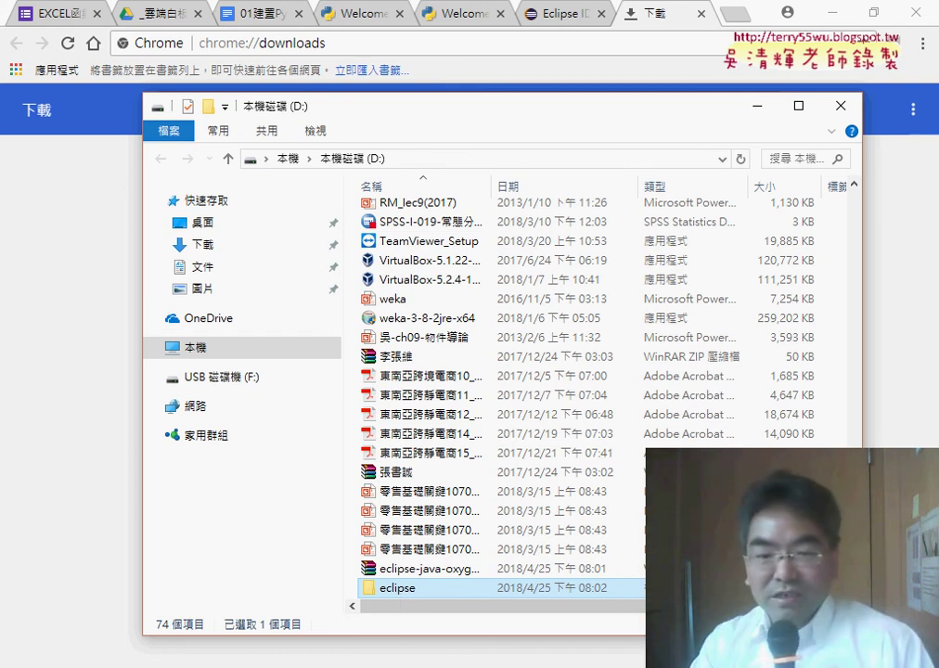
# Step: Minimise the Python 3.6.5 Shell window and switch to the python.org tab
pyautogui.hotkey('alt', 'Tab')
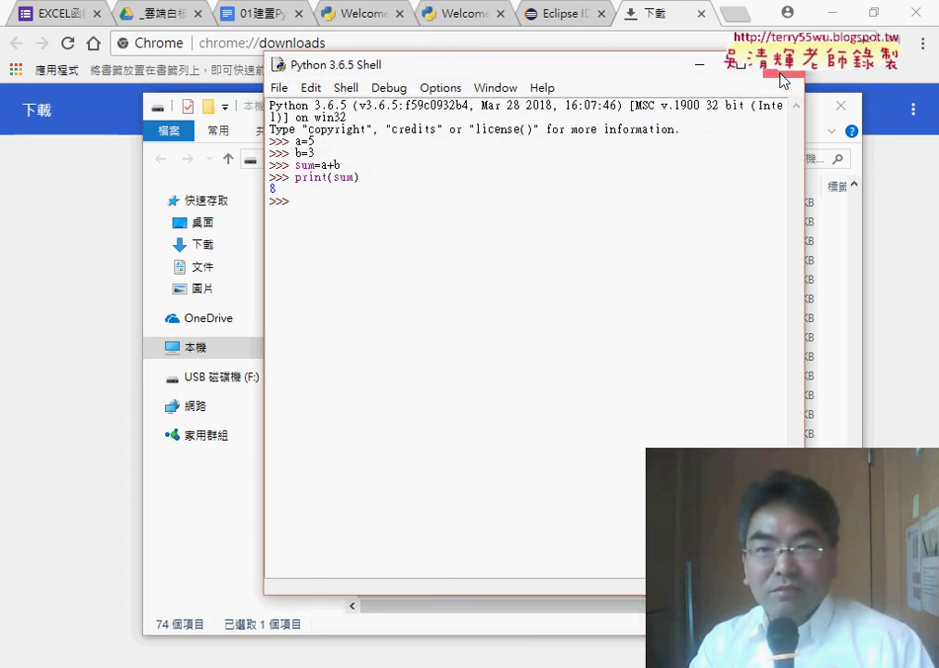
pyautogui.click(782, 75)
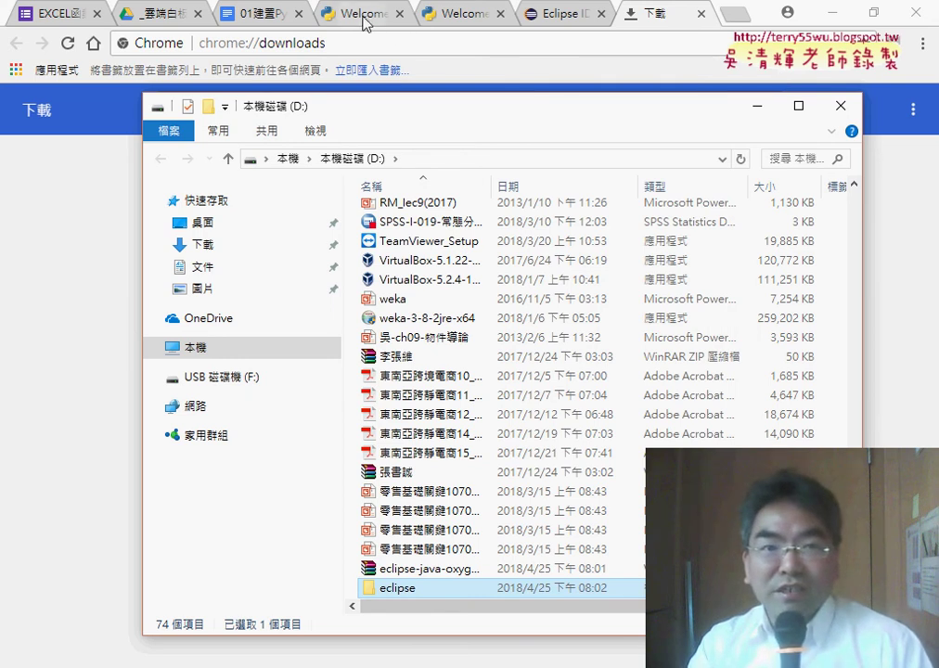
pyautogui.click(365, 23)
# Step: Open the 01建置Python開發環境與程式測試 notes and scroll past the Python test screenshot to 2.安裝外掛
pyautogui.click(252, 19)
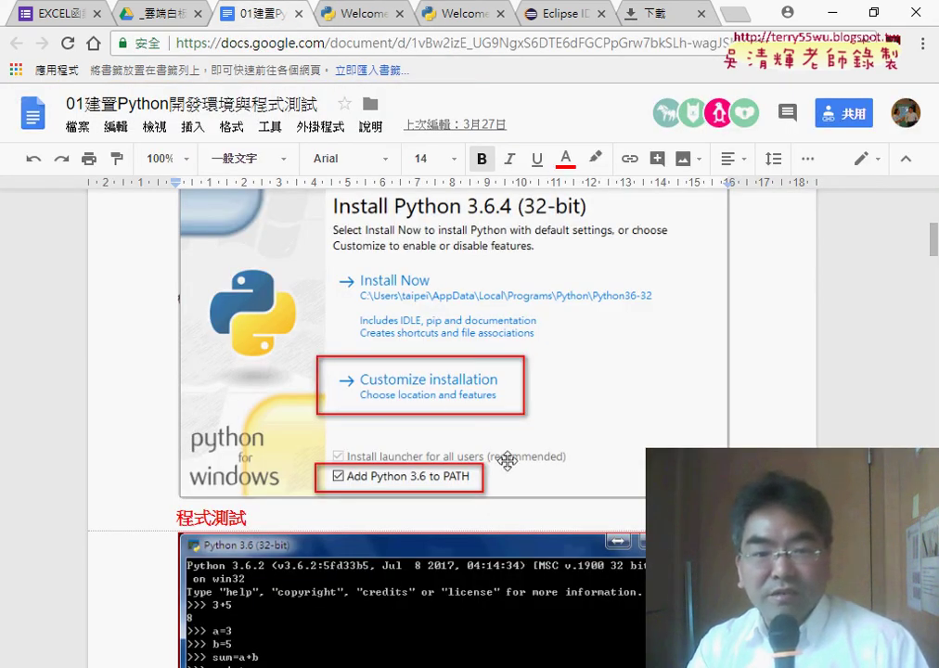
pyautogui.scroll(-4, 508, 461)
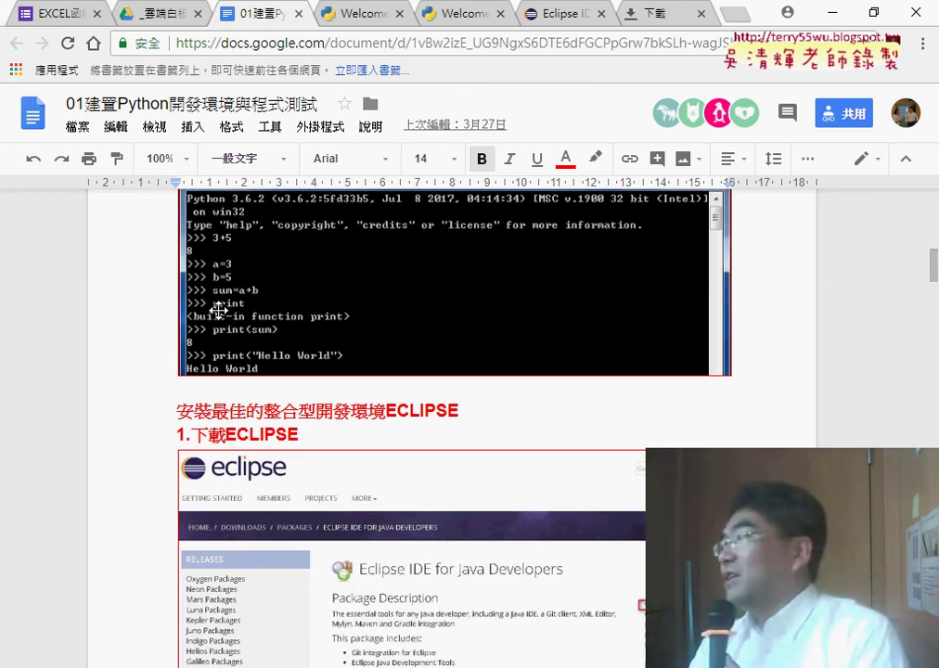
pyautogui.click(333, 286)
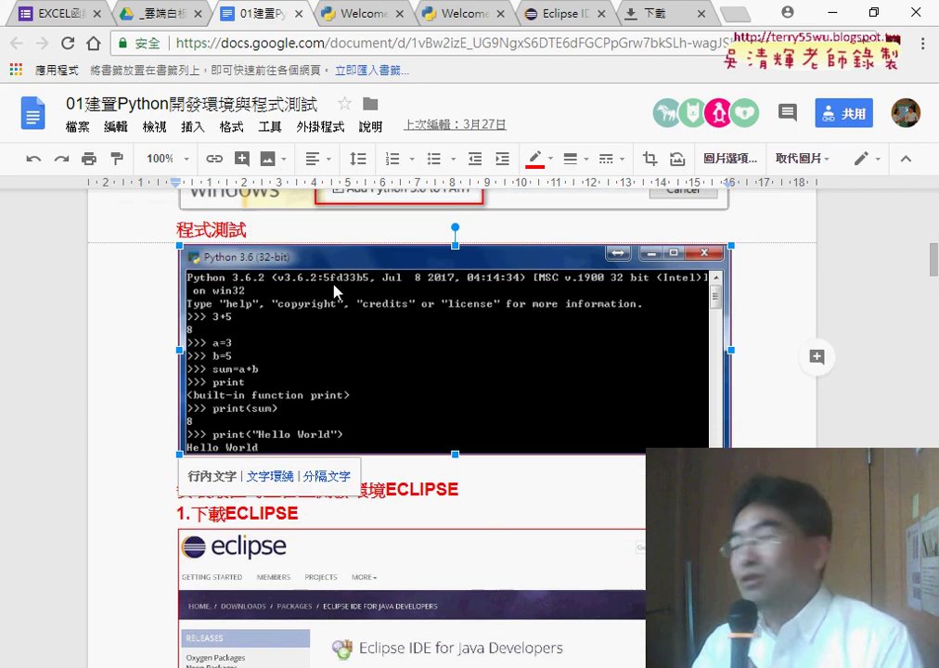
pyautogui.scroll(-3, 340, 299)
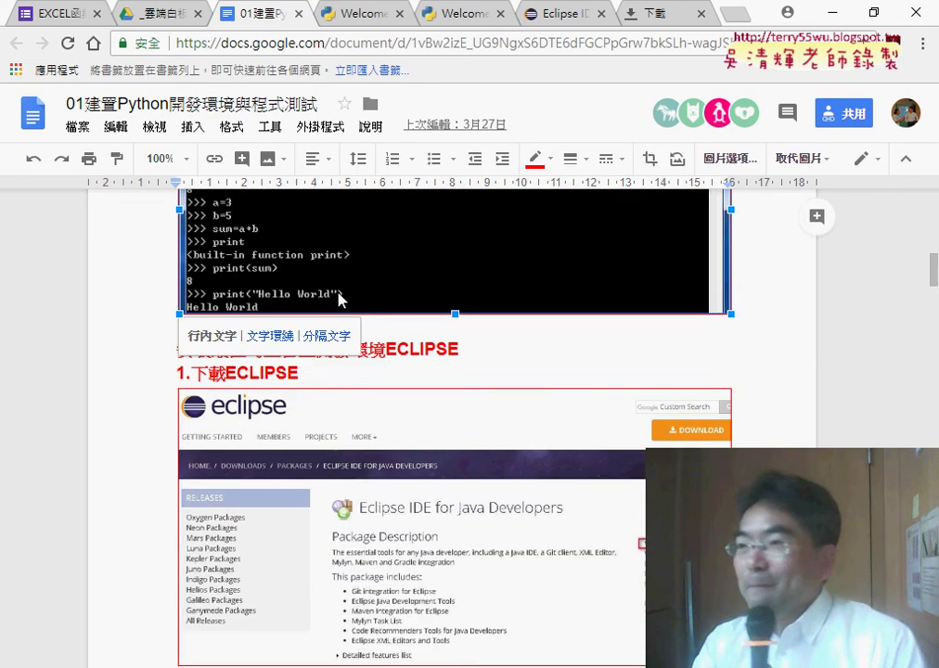
pyautogui.scroll(-1, 336, 298)
pyautogui.scroll(-1, 357, 311)
pyautogui.scroll(-1, 378, 323)
pyautogui.click(464, 216)
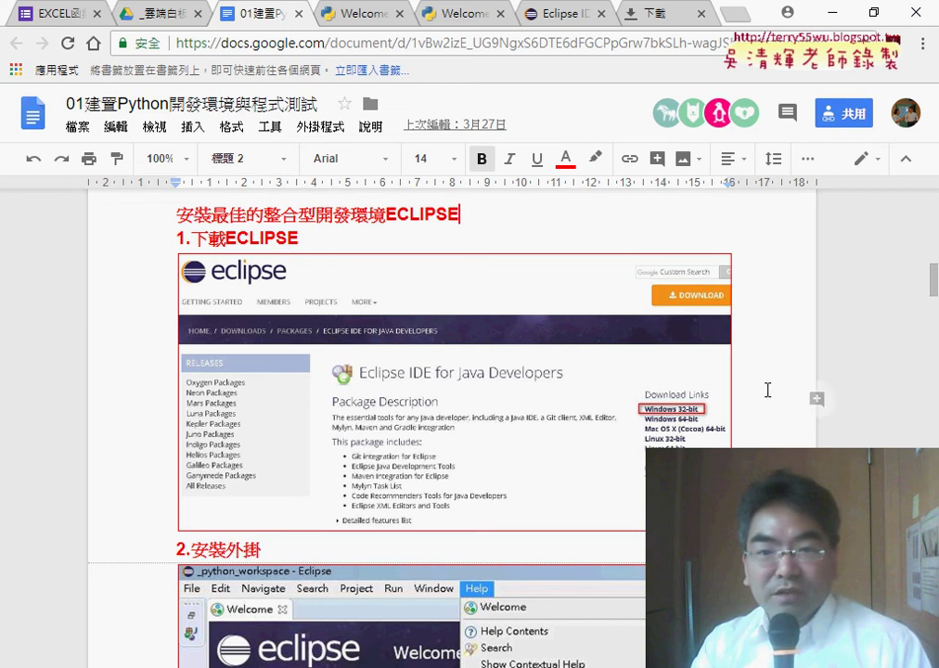
pyautogui.scroll(-1, 768, 390)
pyautogui.scroll(-2, 704, 362)
pyautogui.scroll(-1, 709, 362)
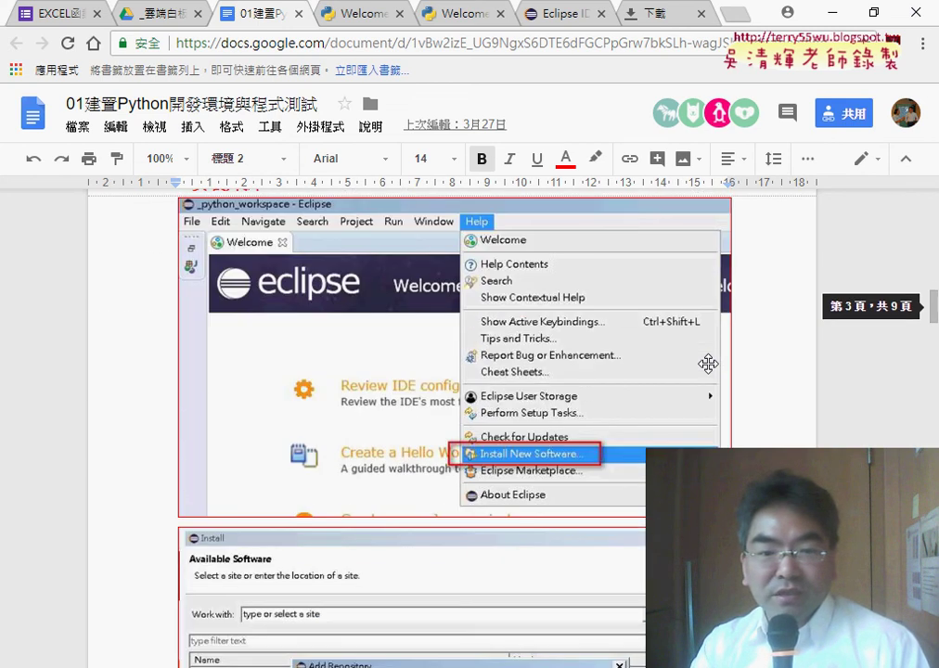